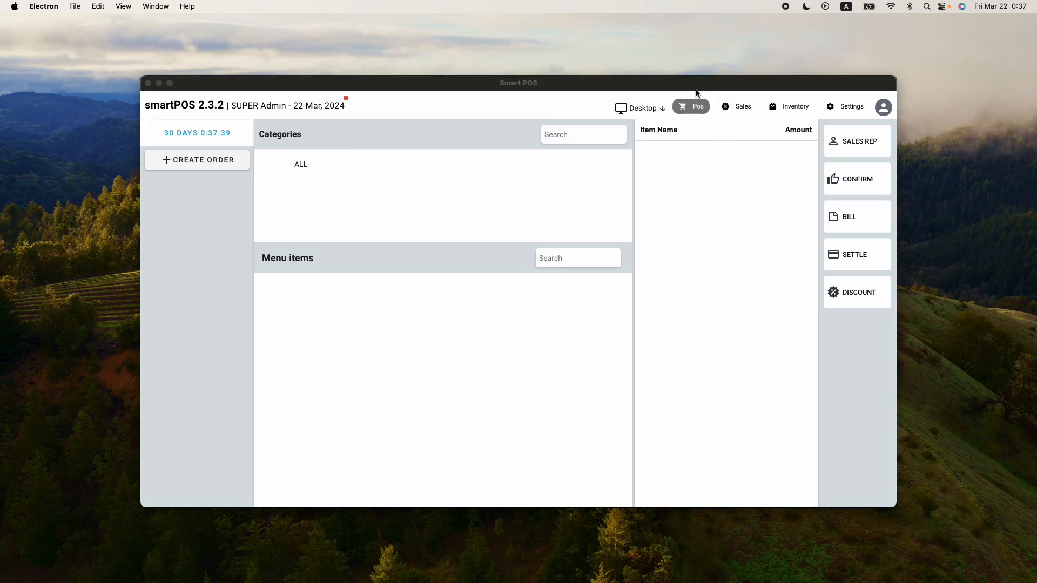
Open the Sales section, look over the overview dashboard, and open its Menu items page
{"action": "left_click", "coordinate": [729, 110]}
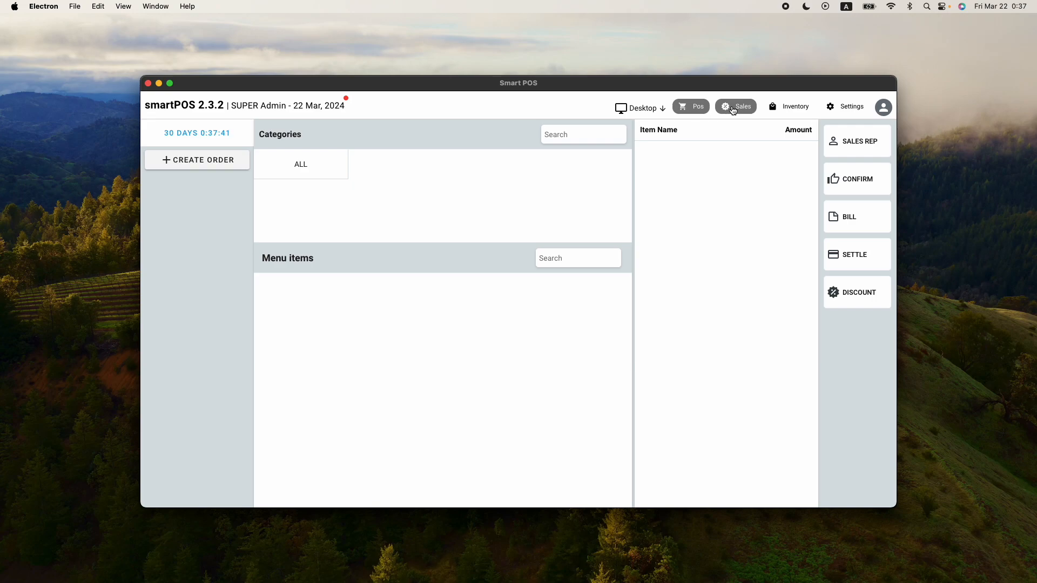
{"action": "left_click", "coordinate": [733, 111]}
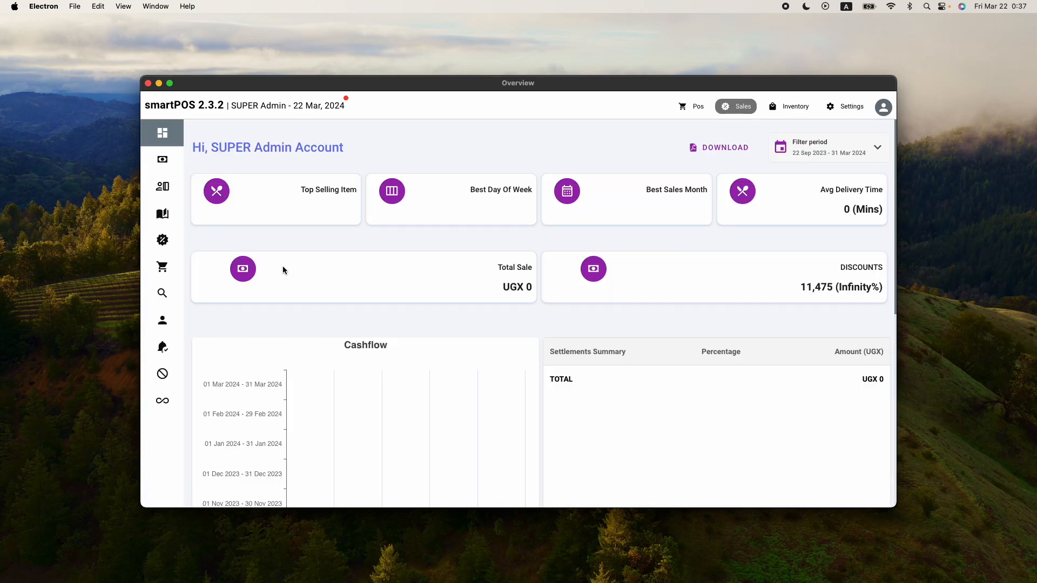
{"action": "mouse_move", "coordinate": [157, 276]}
{"action": "mouse_move", "coordinate": [173, 308]}
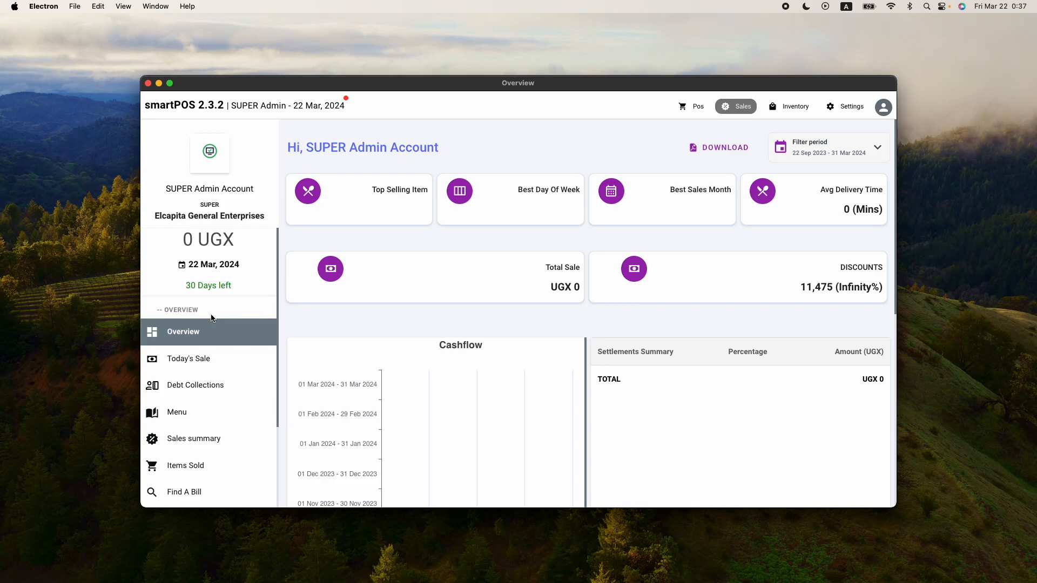
{"action": "scroll", "coordinate": [514, 332], "scroll_direction": "down", "scroll_amount": 10}
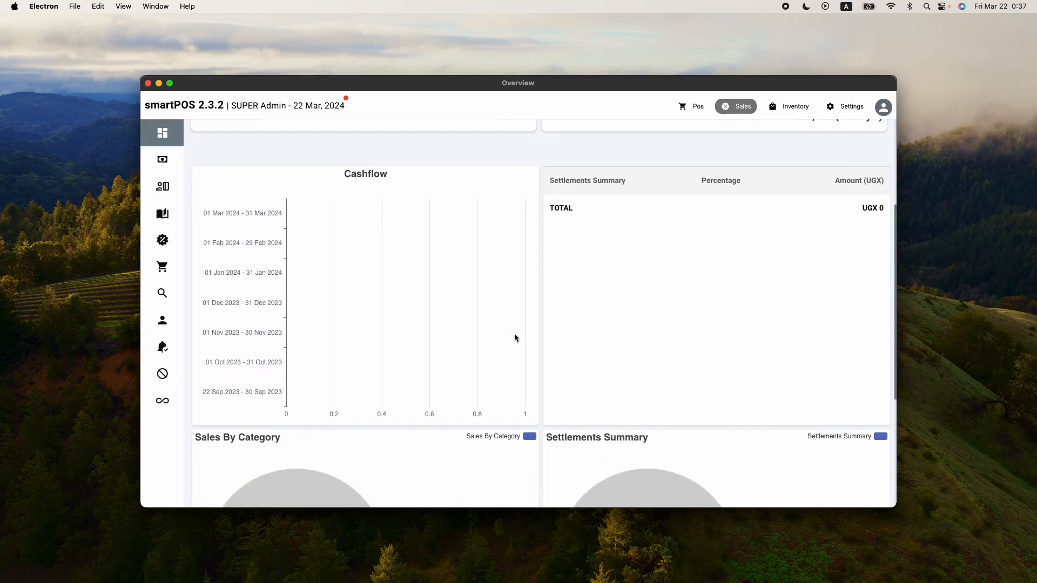
{"action": "scroll", "coordinate": [368, 319], "scroll_direction": "up", "scroll_amount": 1}
{"action": "mouse_move", "coordinate": [173, 334]}
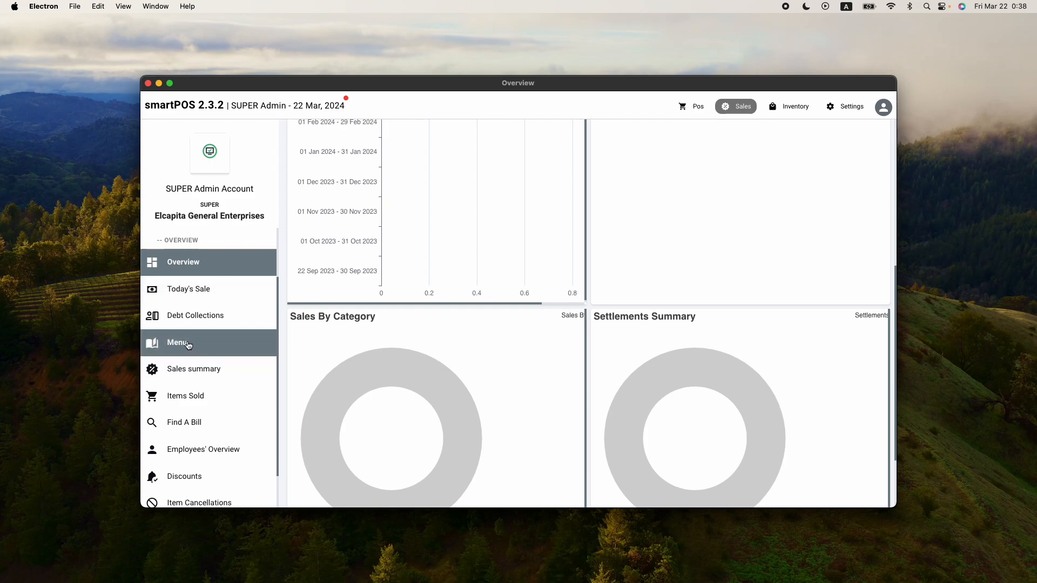
{"action": "left_click", "coordinate": [185, 345]}
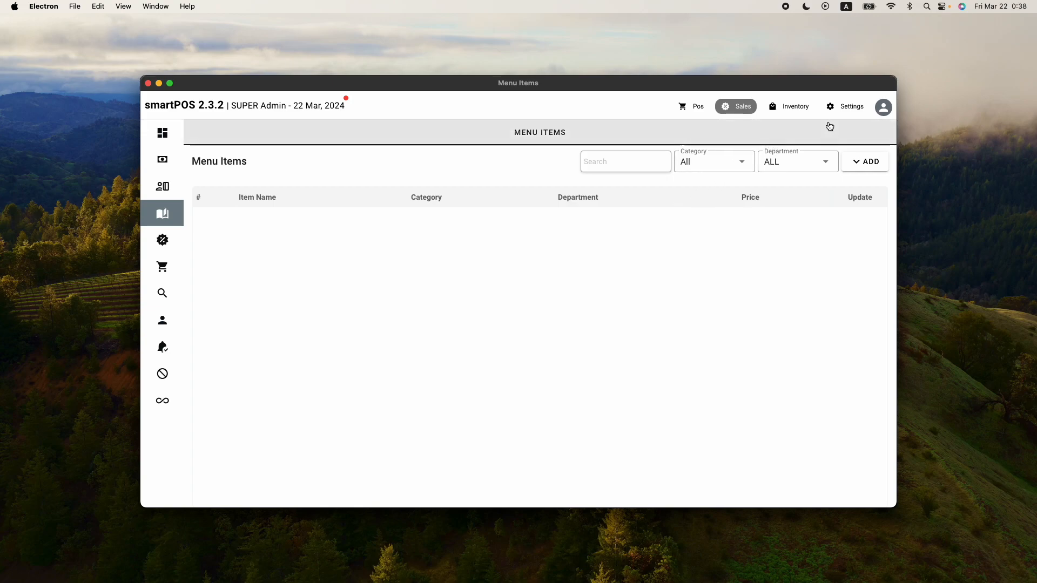
Open Settings access controls and search them for menu-related options
{"action": "left_click", "coordinate": [840, 110]}
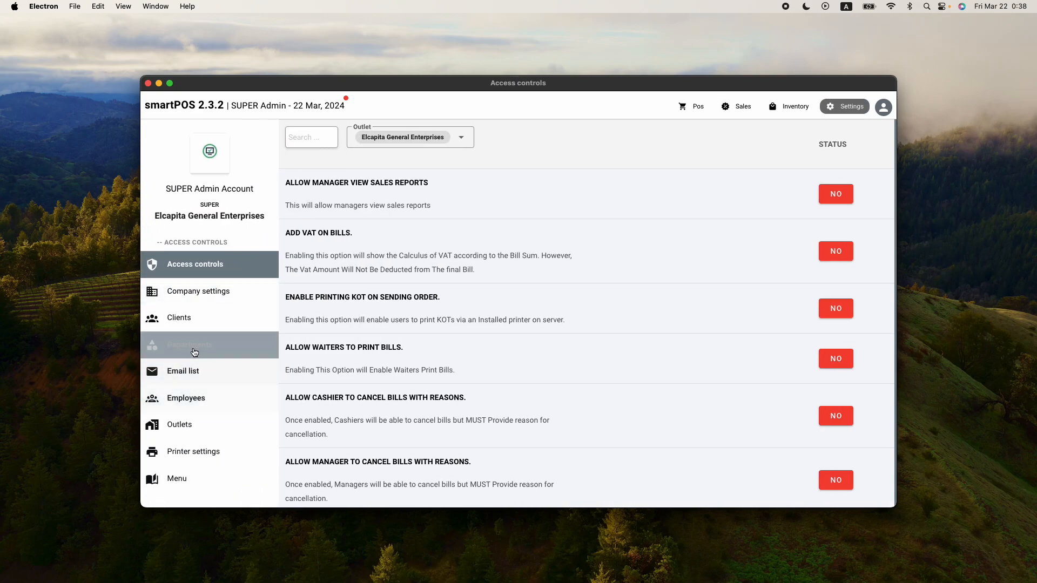
{"action": "left_click", "coordinate": [189, 480]}
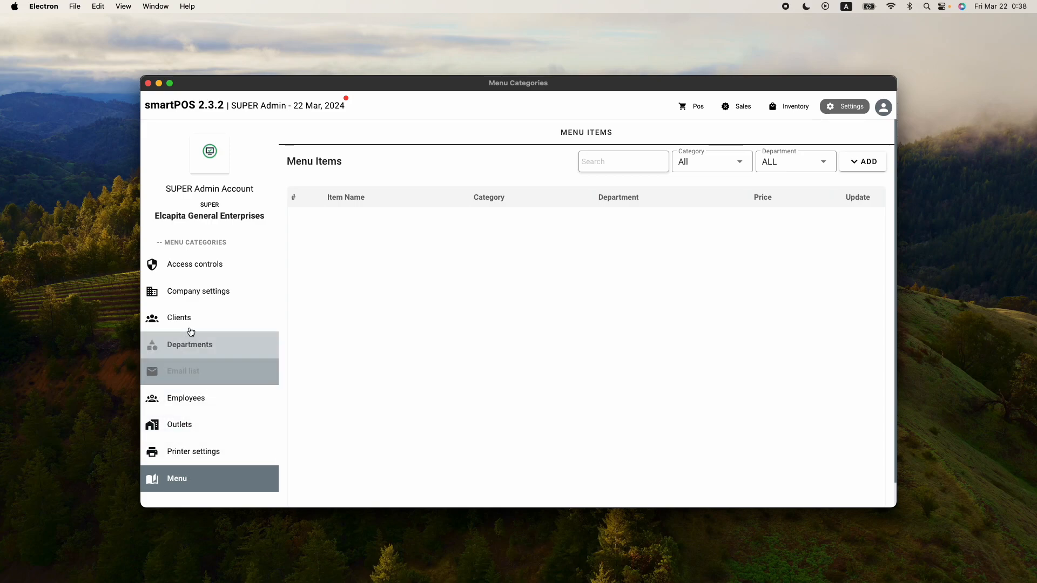
{"action": "left_click", "coordinate": [195, 268]}
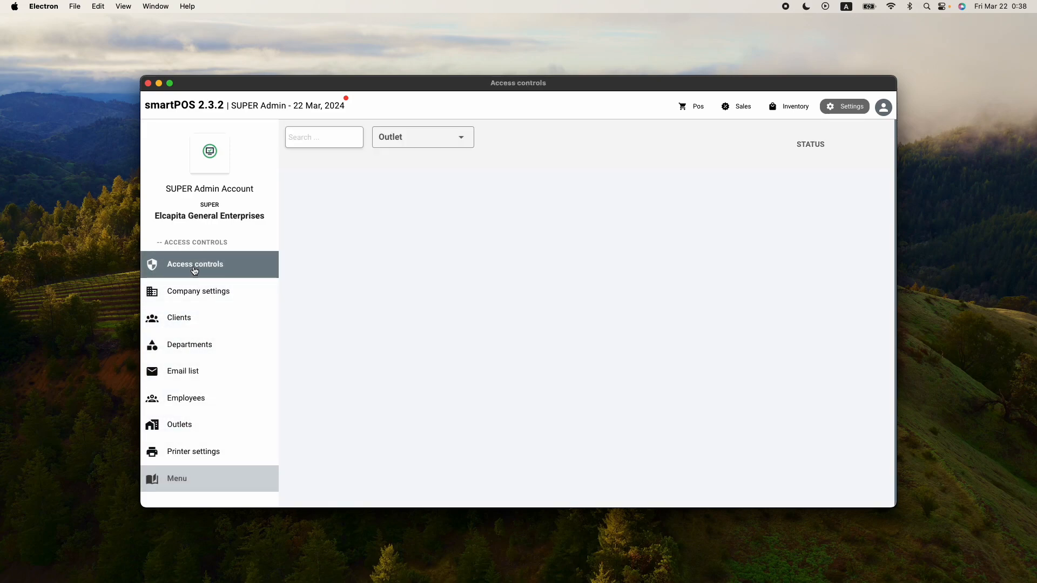
{"action": "type", "text": "menu"}
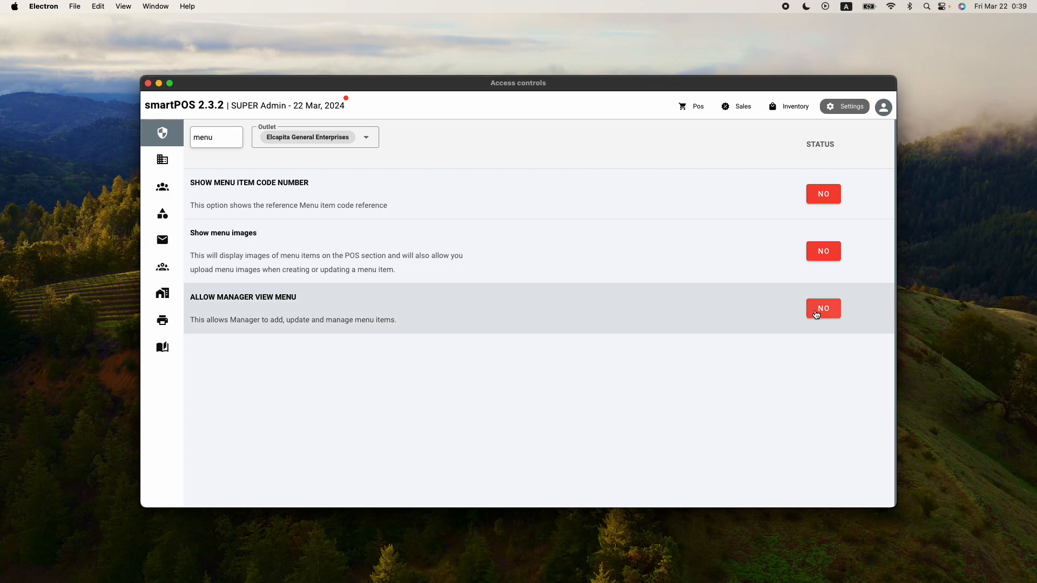
Return to the Sales menu items page, open the menu categories list, and create a category named BEERS
{"action": "left_click", "coordinate": [737, 106]}
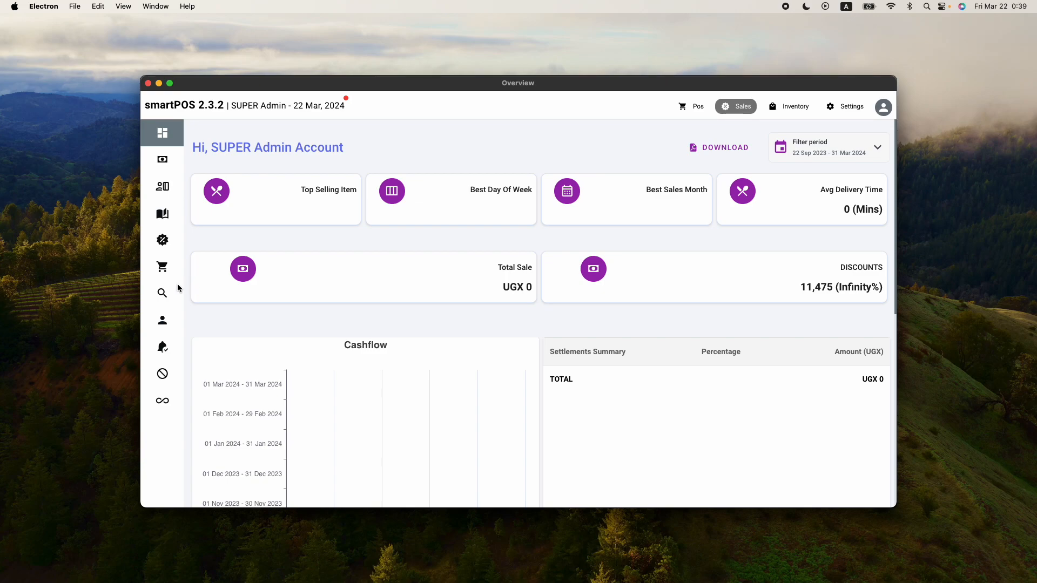
{"action": "left_click", "coordinate": [214, 423]}
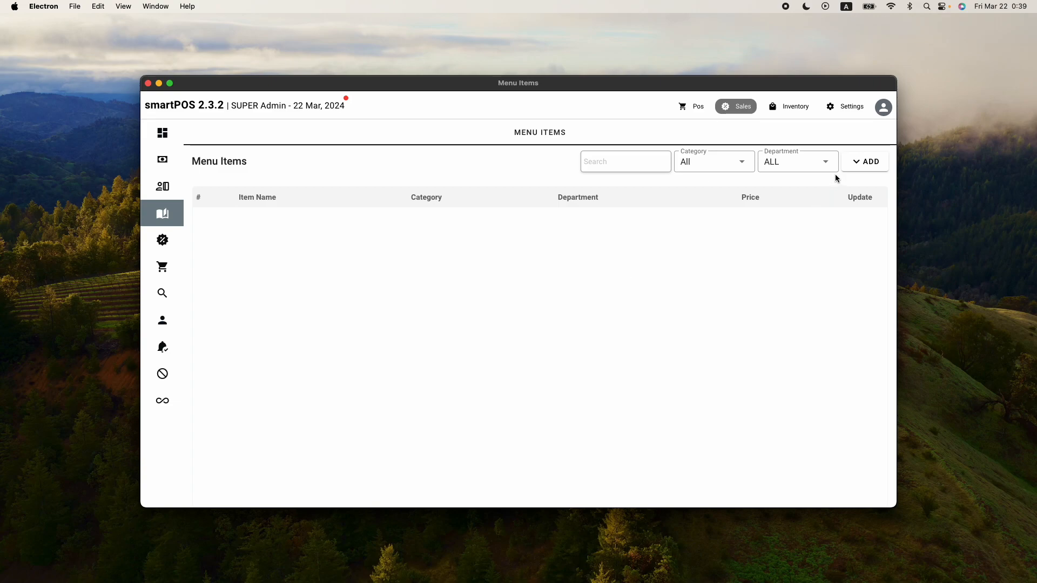
{"action": "left_click", "coordinate": [862, 166]}
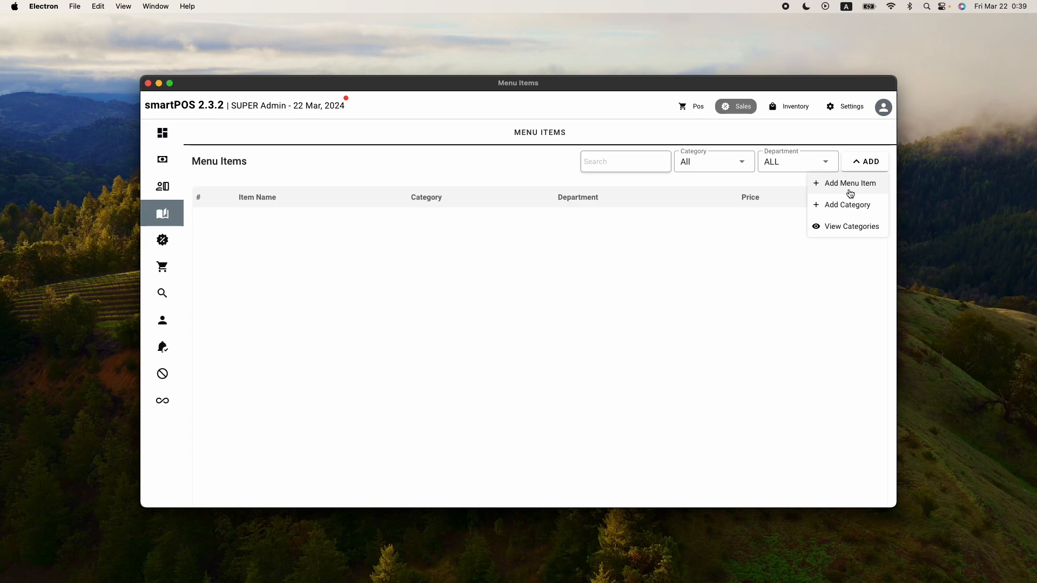
{"action": "left_click", "coordinate": [847, 229]}
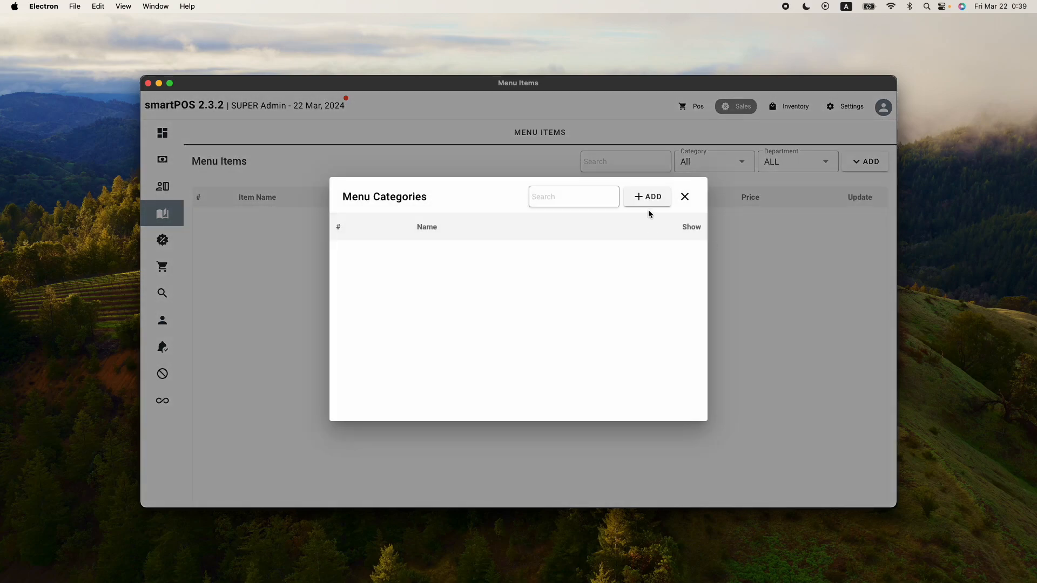
{"action": "left_click", "coordinate": [650, 203]}
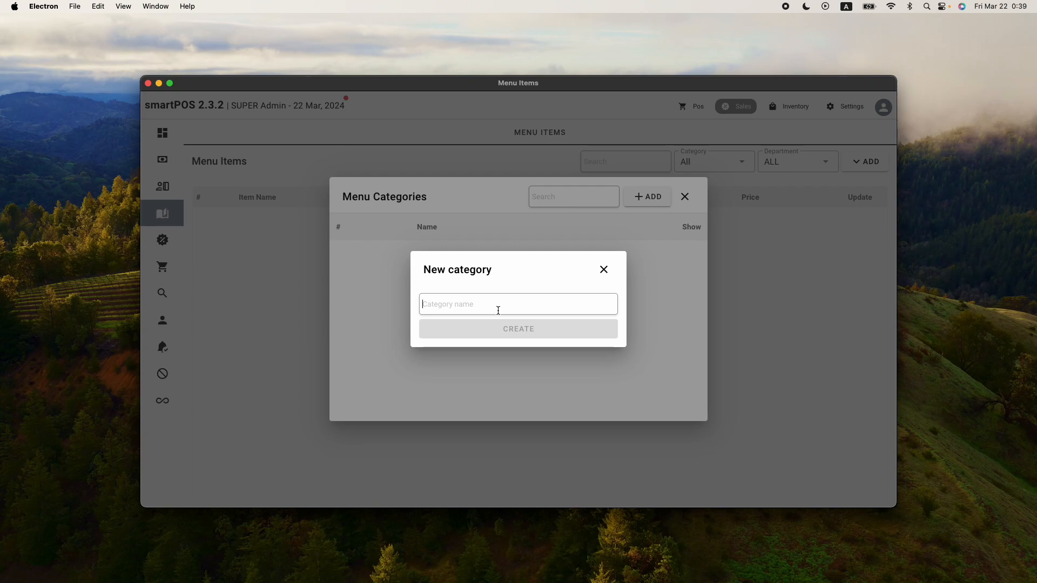
{"action": "type", "text": "BEERS"}
{"action": "left_click", "coordinate": [516, 330]}
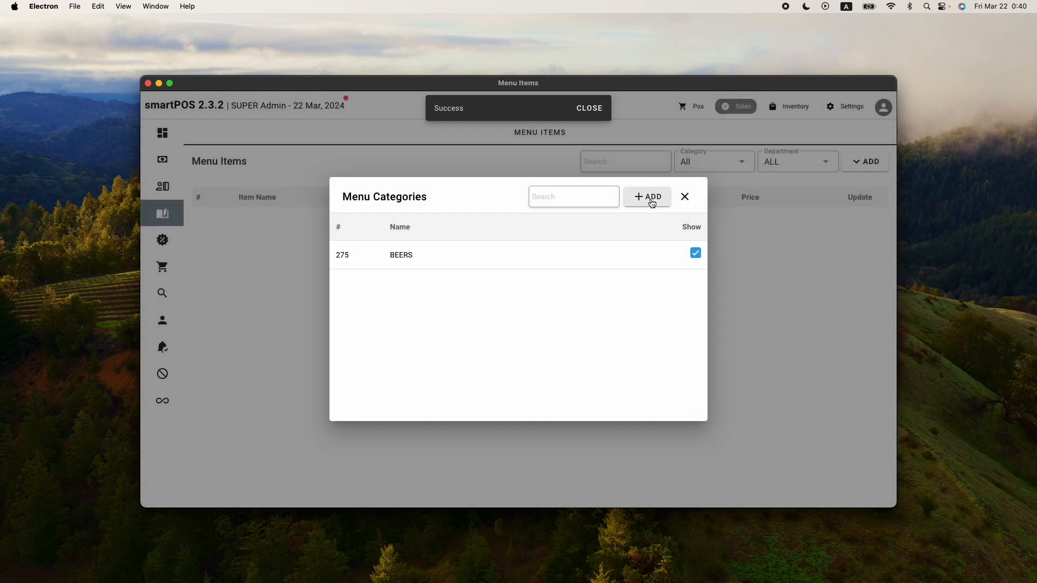
Create a second menu category named SODAS
{"action": "left_click", "coordinate": [650, 197]}
{"action": "type", "text": "SODAS"}
{"action": "left_click", "coordinate": [546, 340]}
Create a menu category named WATER and close the categories list
{"action": "left_click", "coordinate": [648, 196]}
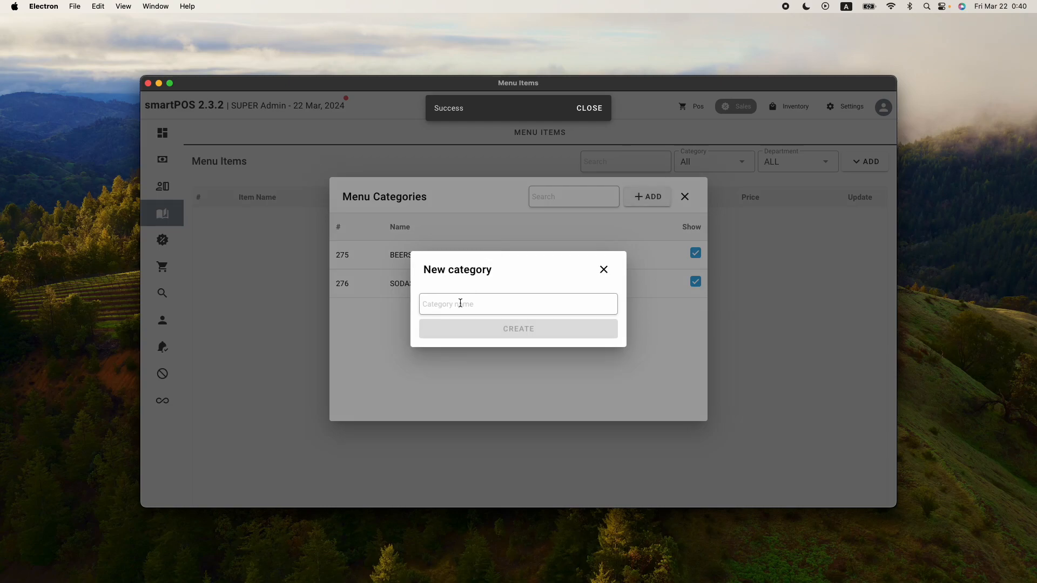
{"action": "type", "text": "WATER"}
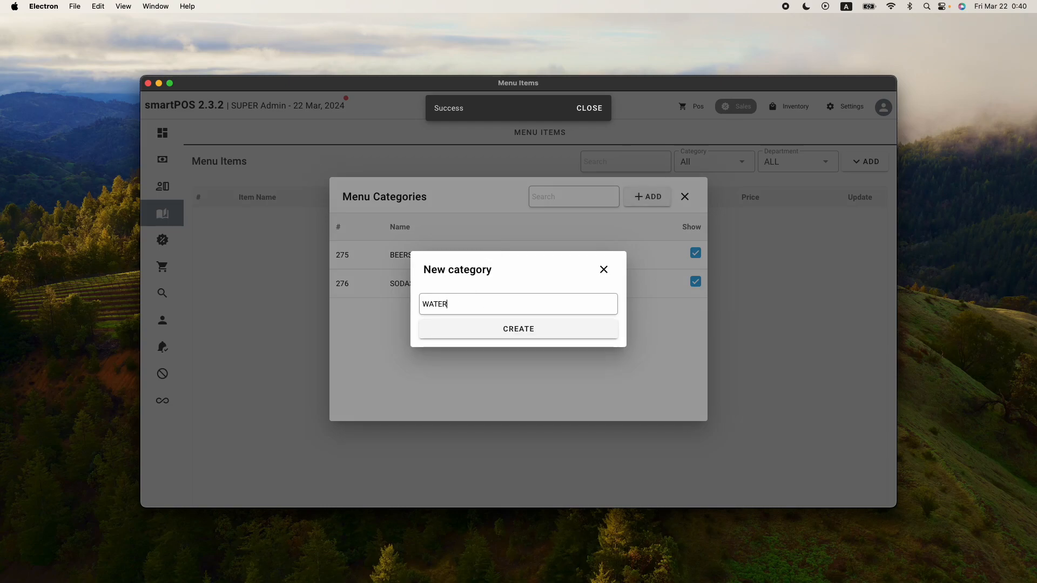
{"action": "left_click", "coordinate": [580, 333]}
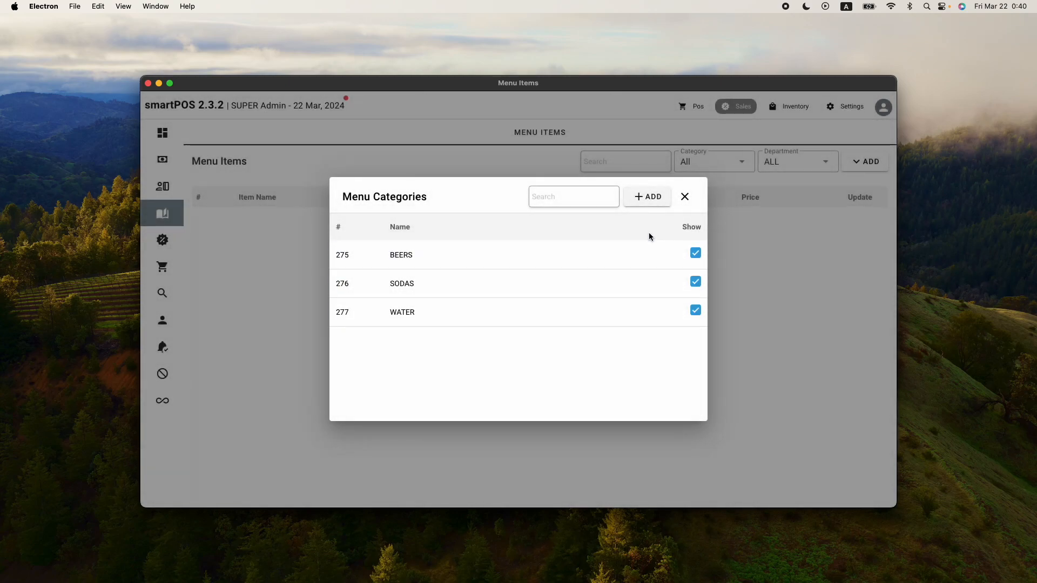
{"action": "left_click", "coordinate": [686, 197]}
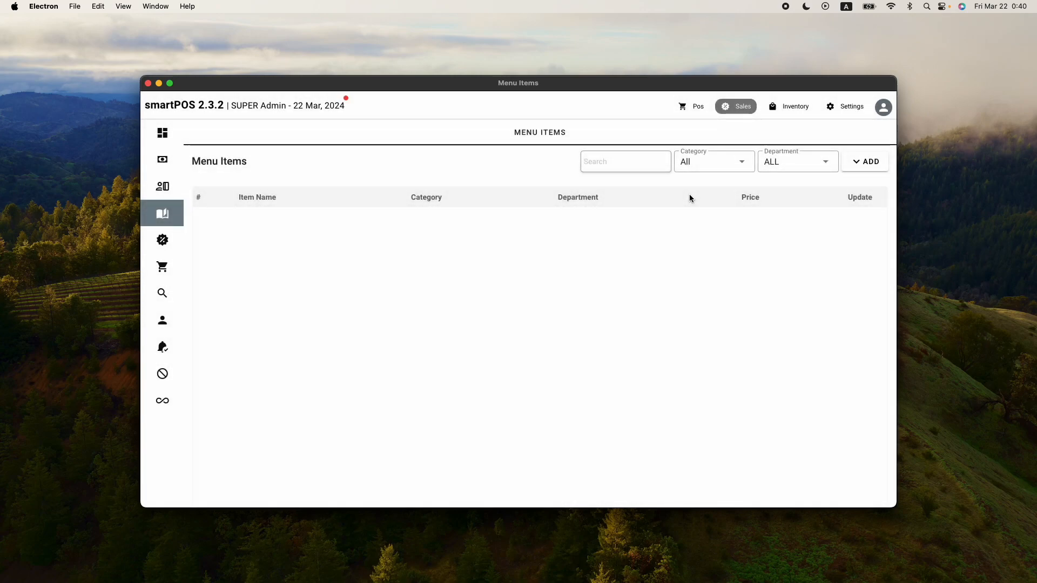
Start a new menu item named NILE SPECIAL 500 ML with a price of 5000
{"action": "left_click", "coordinate": [854, 169]}
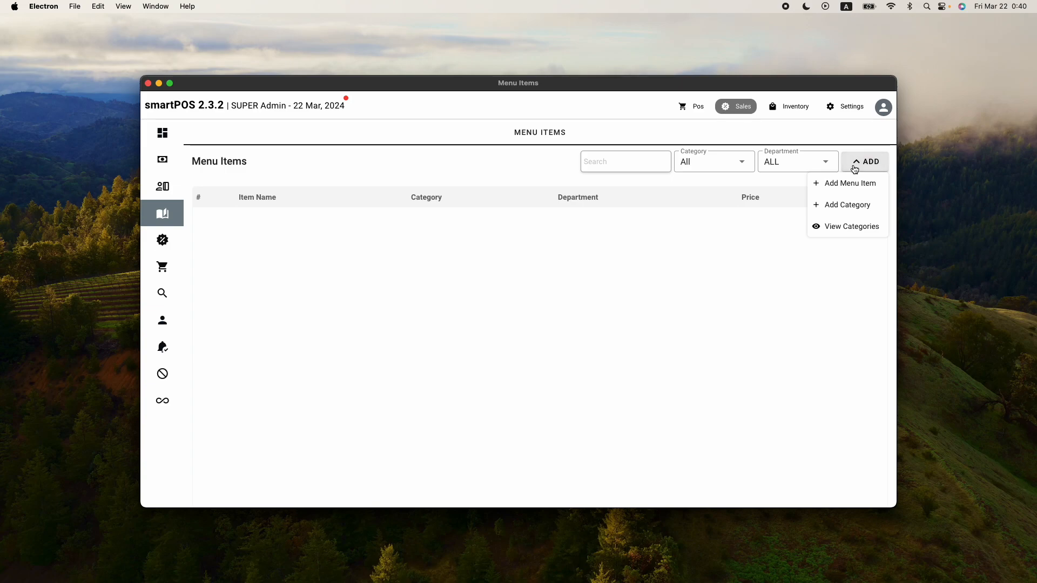
{"action": "left_click", "coordinate": [846, 185]}
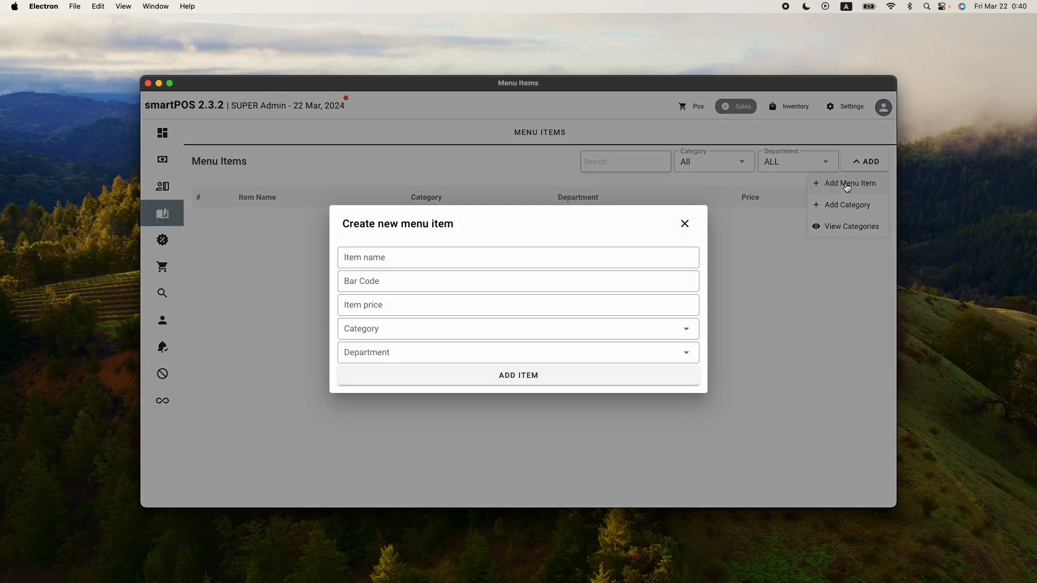
{"action": "left_click", "coordinate": [391, 256]}
{"action": "key", "text": "Caps_Lock"}
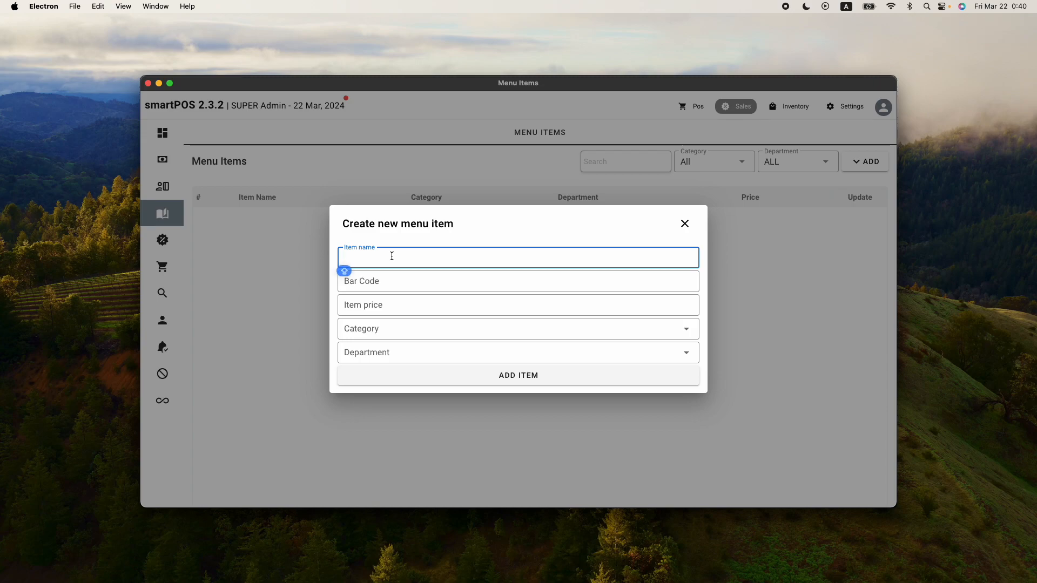
{"action": "type", "text": "NILE SPECIAL 500 ML"}
{"action": "left_click", "coordinate": [383, 305]}
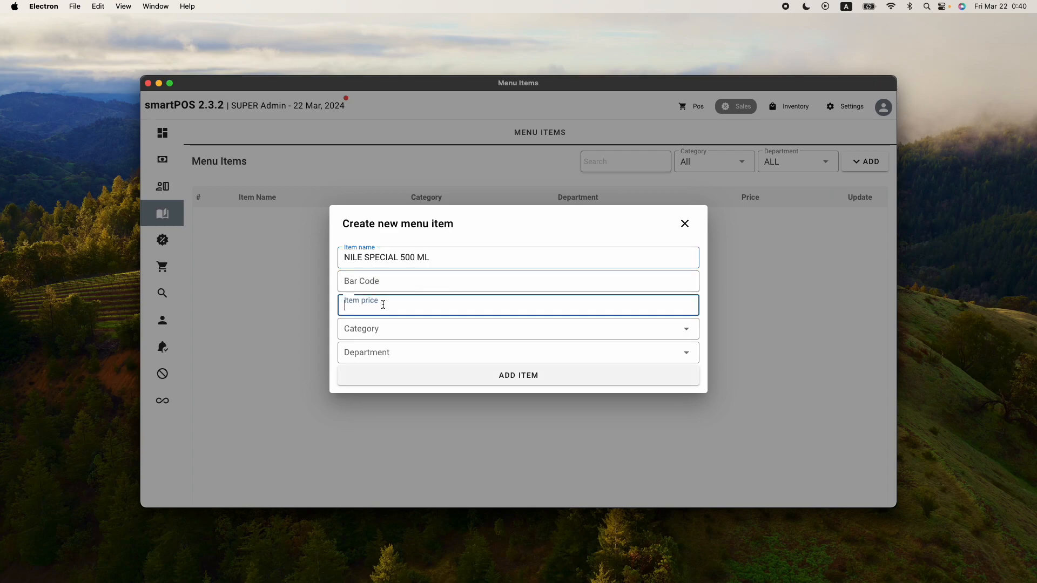
{"action": "type", "text": "5000"}
{"action": "key", "text": "Tab"}
Set the item's category to BEERS and department to MAIN, then add the item
{"action": "left_click", "coordinate": [477, 336]}
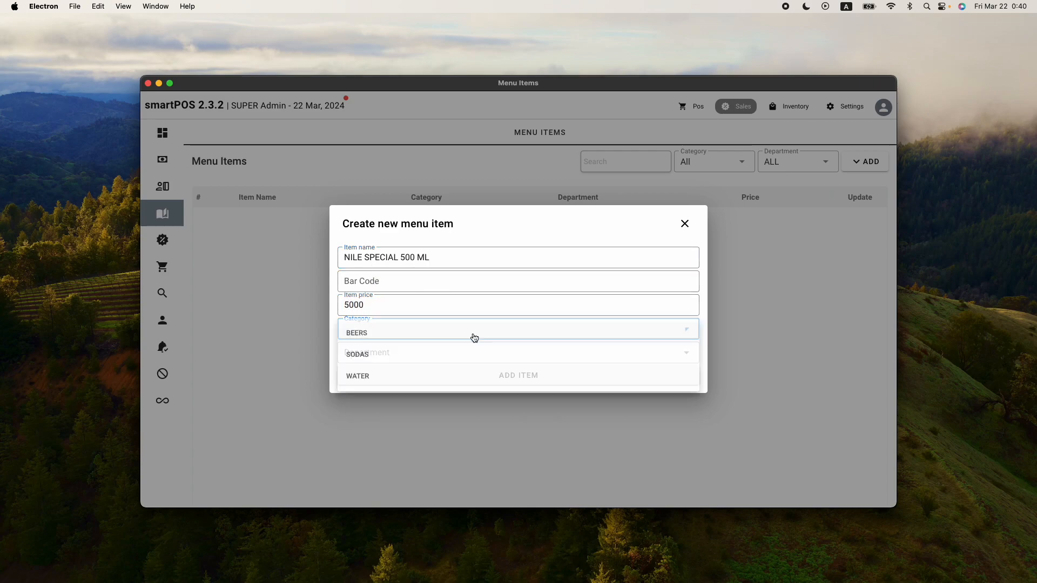
{"action": "left_click", "coordinate": [386, 335]}
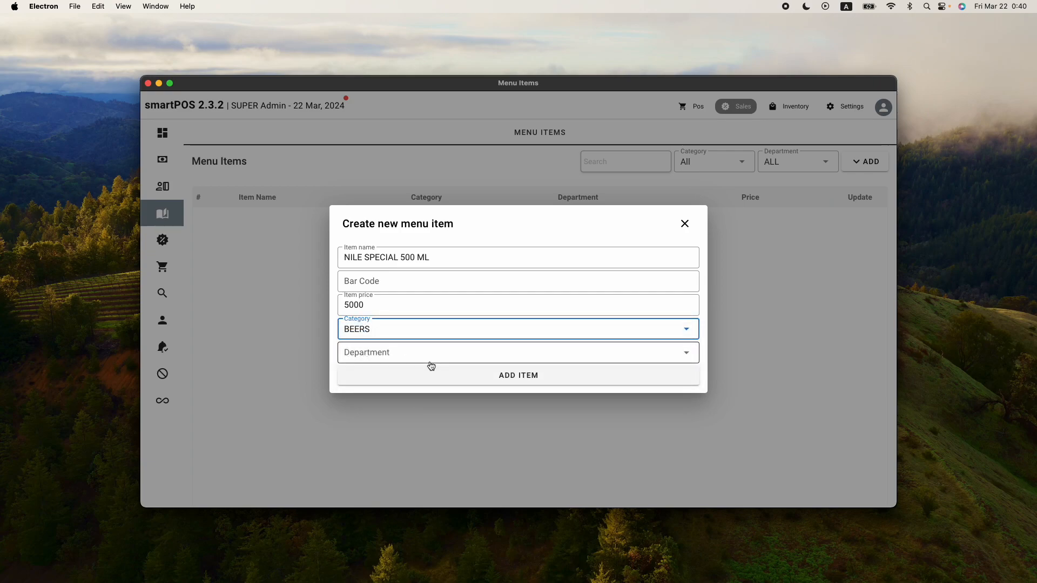
{"action": "left_click", "coordinate": [426, 350]}
{"action": "left_click", "coordinate": [398, 360]}
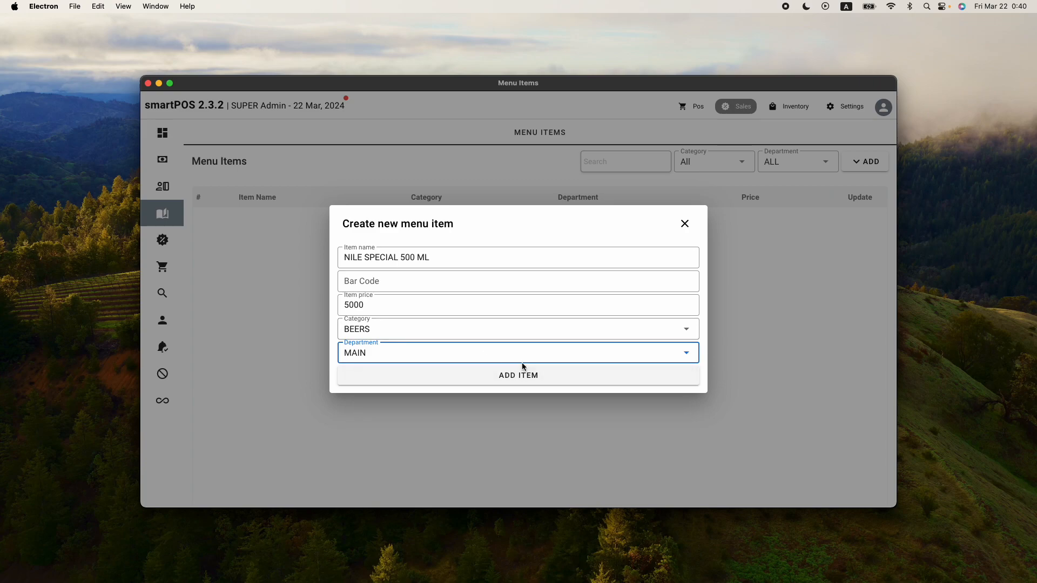
{"action": "left_click", "coordinate": [523, 379]}
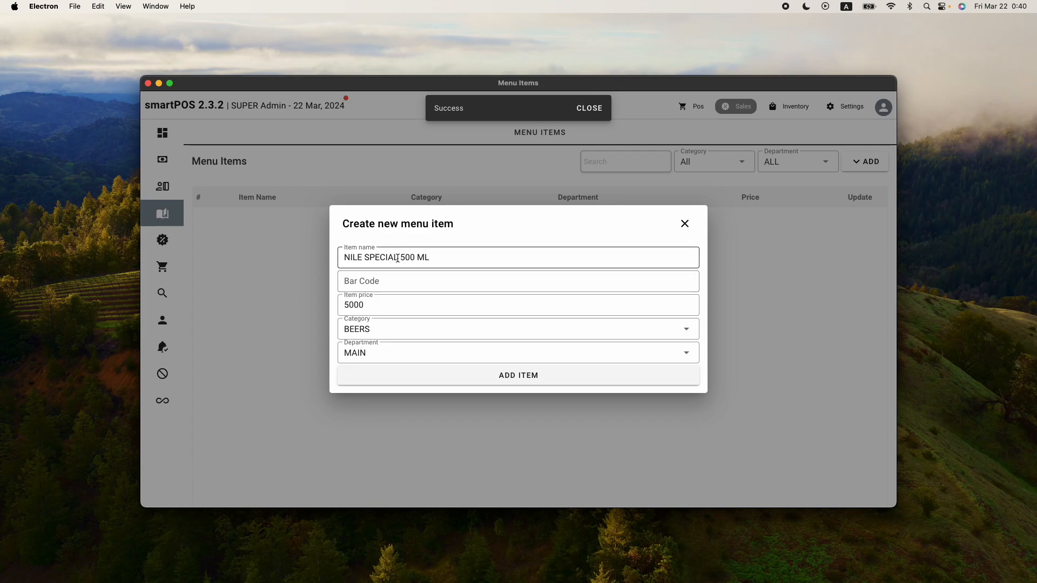
Rename the brand in the item name to BELL LARGER and add it as another item
{"action": "left_click_drag", "start_coordinate": [398, 258], "coordinate": [306, 261]}
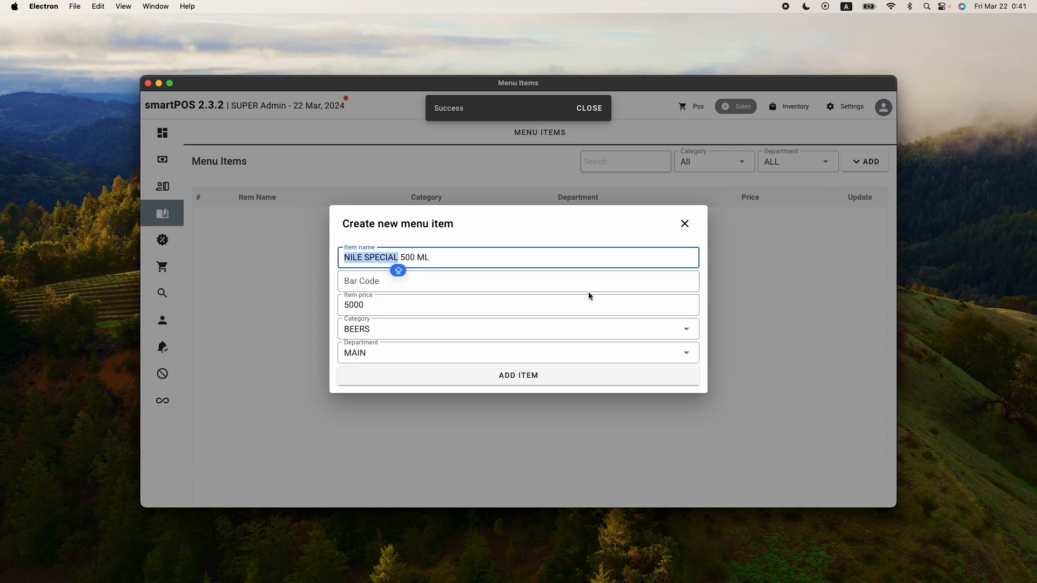
{"action": "type", "text": "BELL LA"}
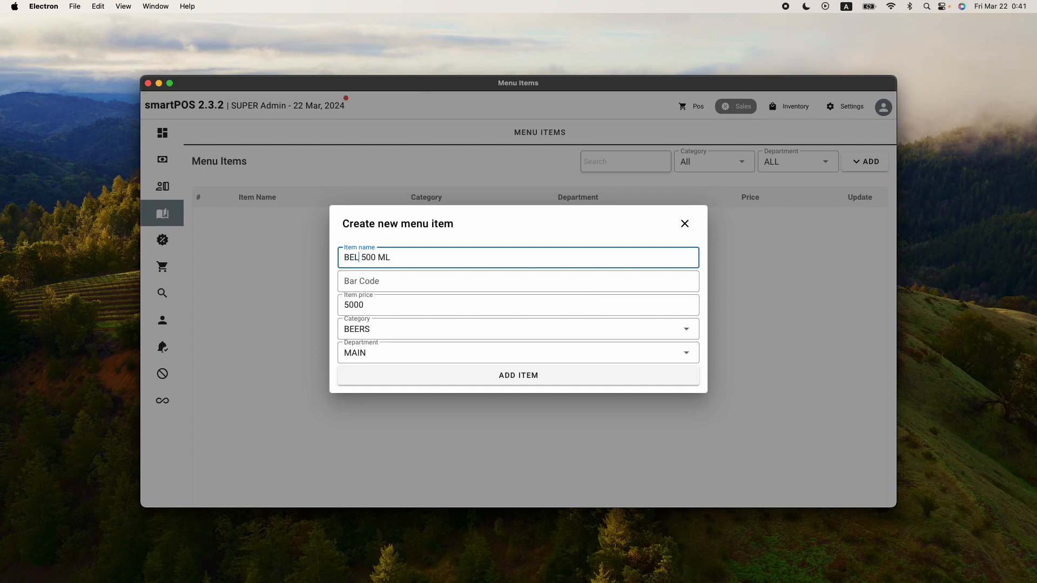
{"action": "type", "text": "RGER"}
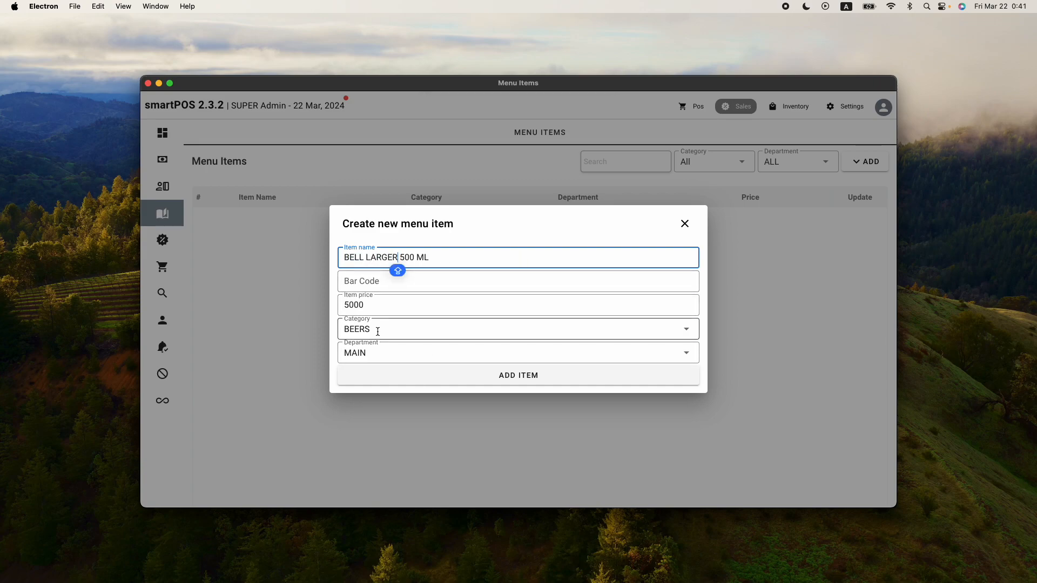
{"action": "left_click", "coordinate": [449, 383]}
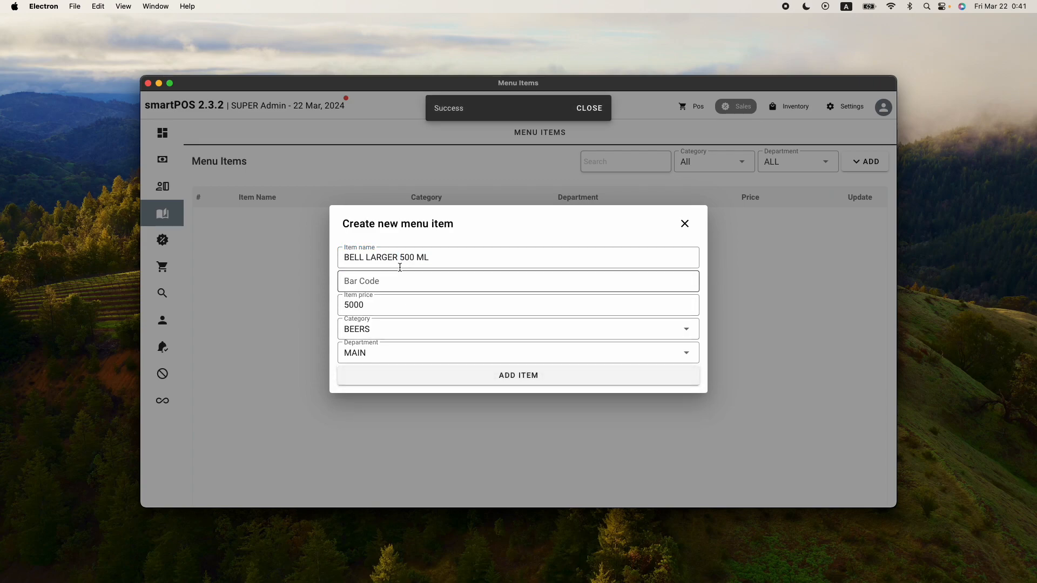
Change the item name to TUSKER LITE 300 ML and add it as another item
{"action": "left_click_drag", "start_coordinate": [398, 258], "coordinate": [311, 259]}
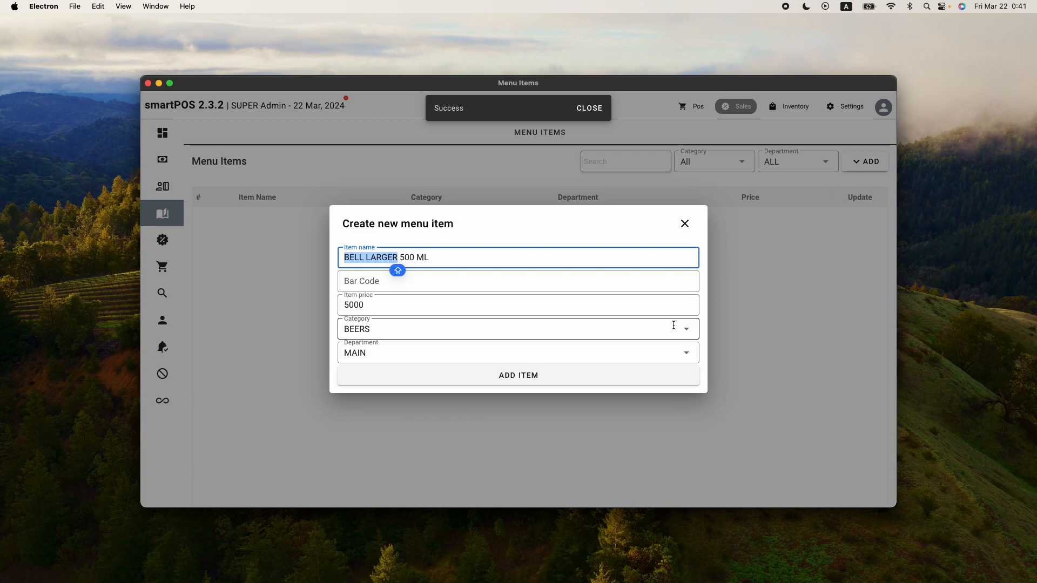
{"action": "type", "text": "TUSKER LITE"}
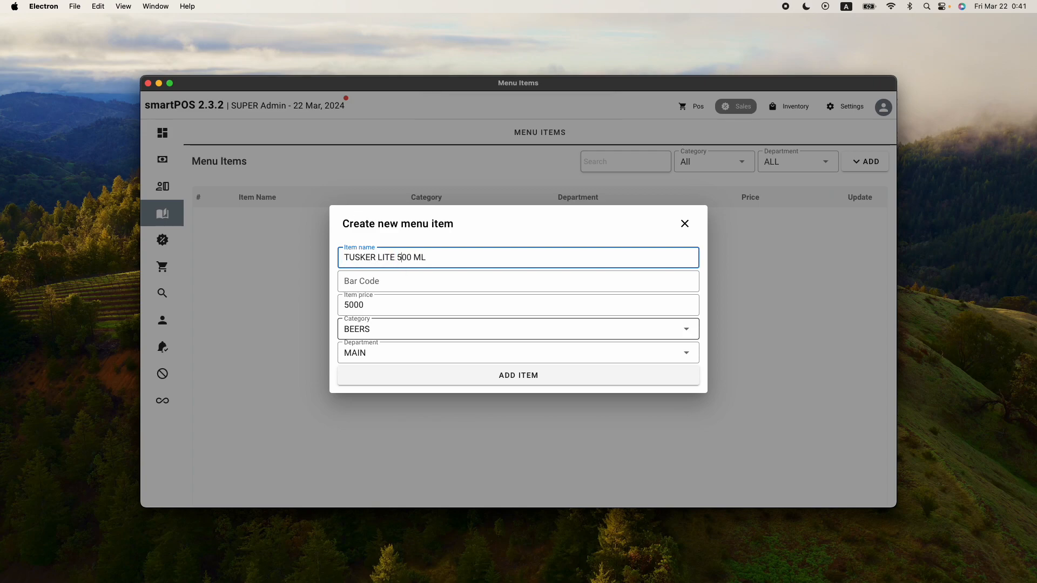
{"action": "key", "text": "Right"}
{"action": "key", "text": "Delete"}
{"action": "type", "text": "3"}
{"action": "left_click", "coordinate": [565, 375]}
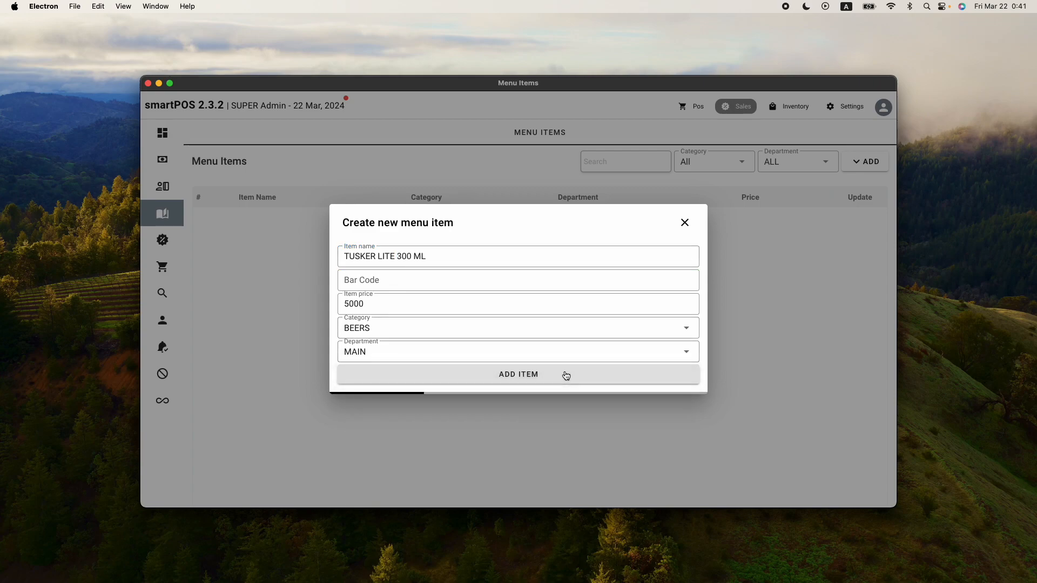
Change the item name to RWENZORI 500ML and the item price to 2000
{"action": "triple_click", "coordinate": [431, 257]}
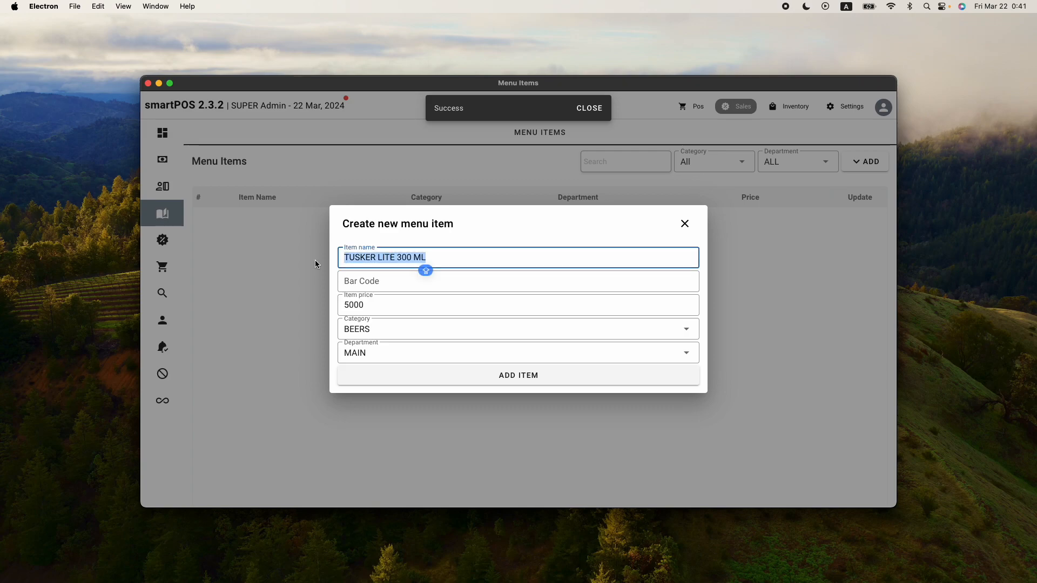
{"action": "type", "text": "R"}
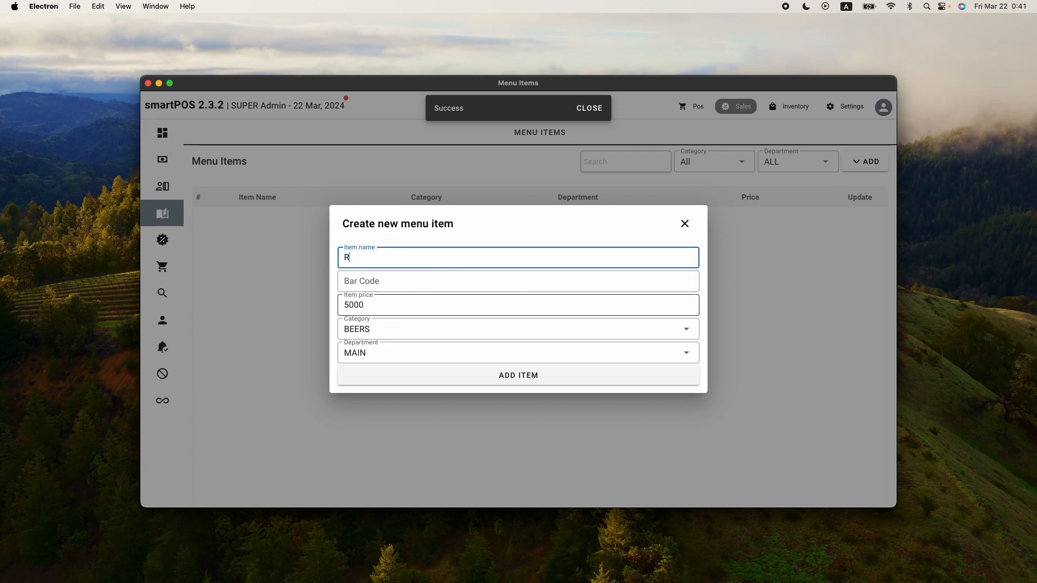
{"action": "type", "text": "WE"}
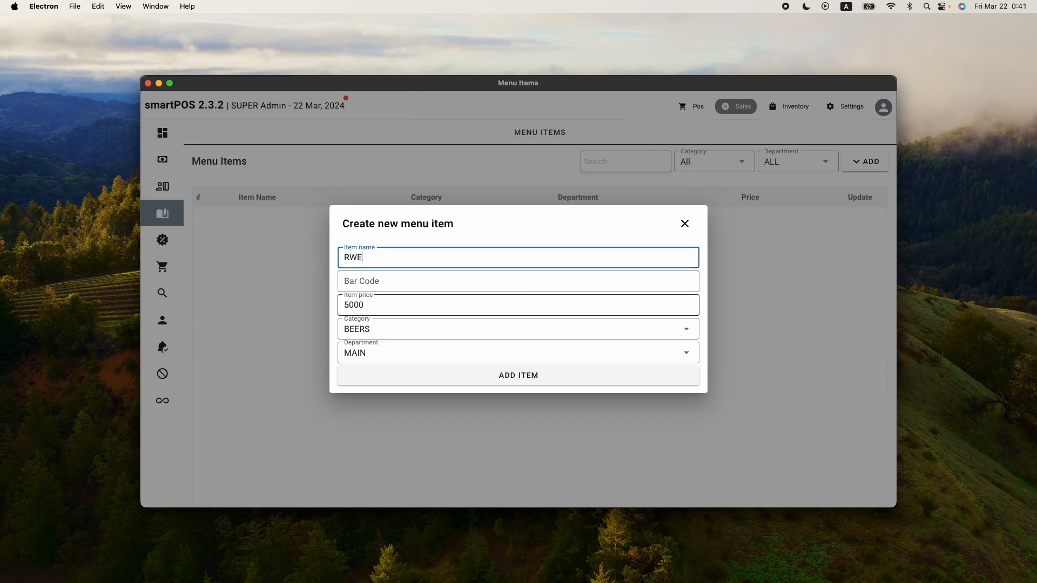
{"action": "type", "text": "NZORI 500"}
{"action": "key", "text": "Caps_Lock"}
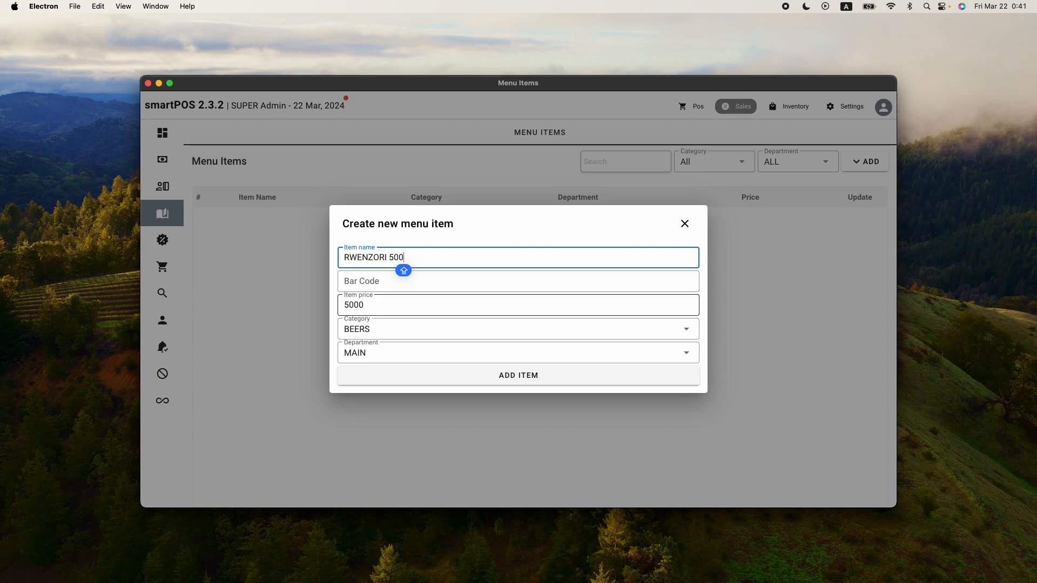
{"action": "type", "text": "ML"}
{"action": "double_click", "coordinate": [369, 306]}
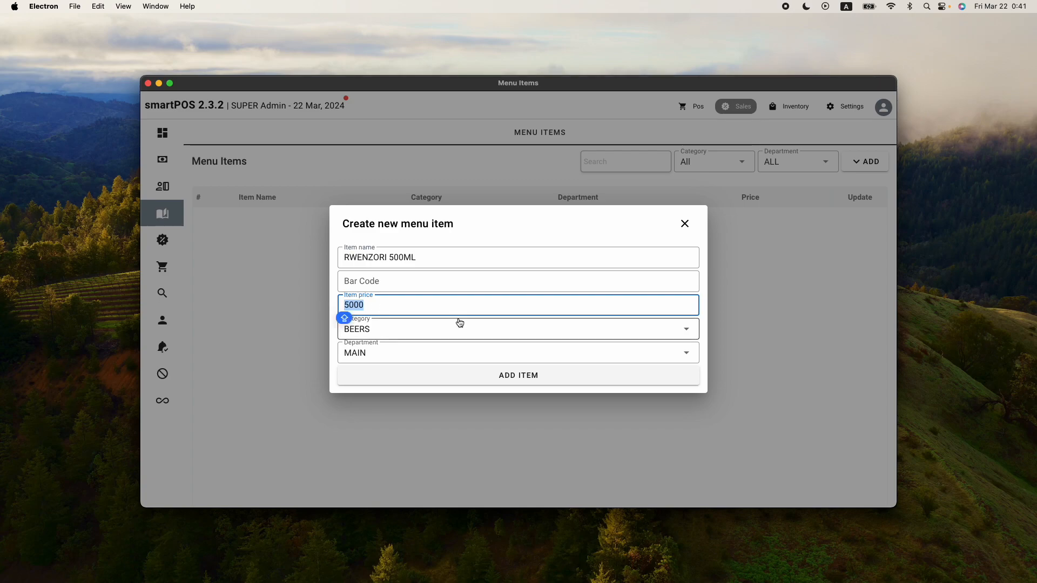
{"action": "type", "text": "2"}
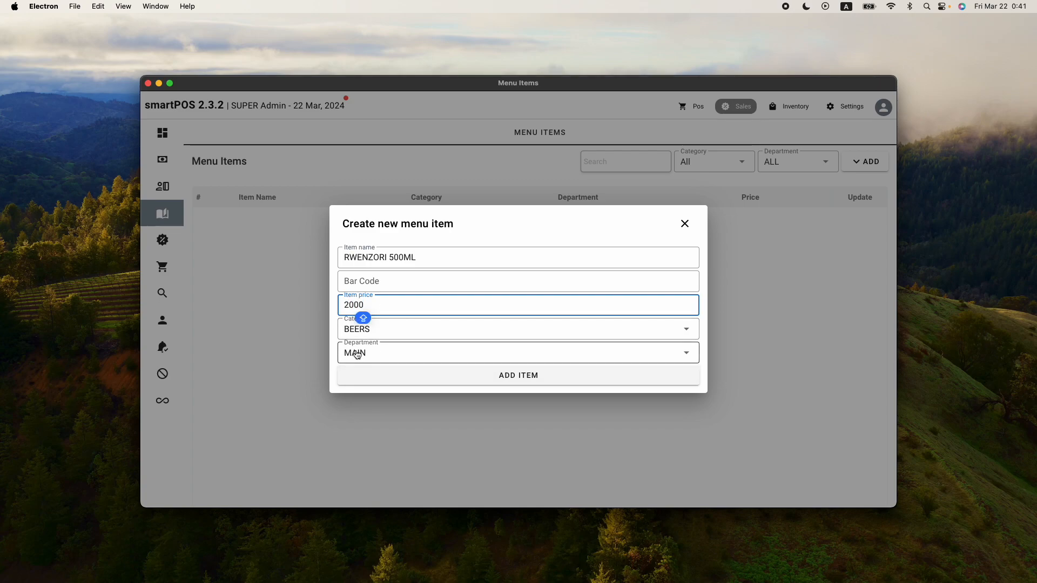
Set the item's category to SODAS and add the item
{"action": "left_click", "coordinate": [390, 334]}
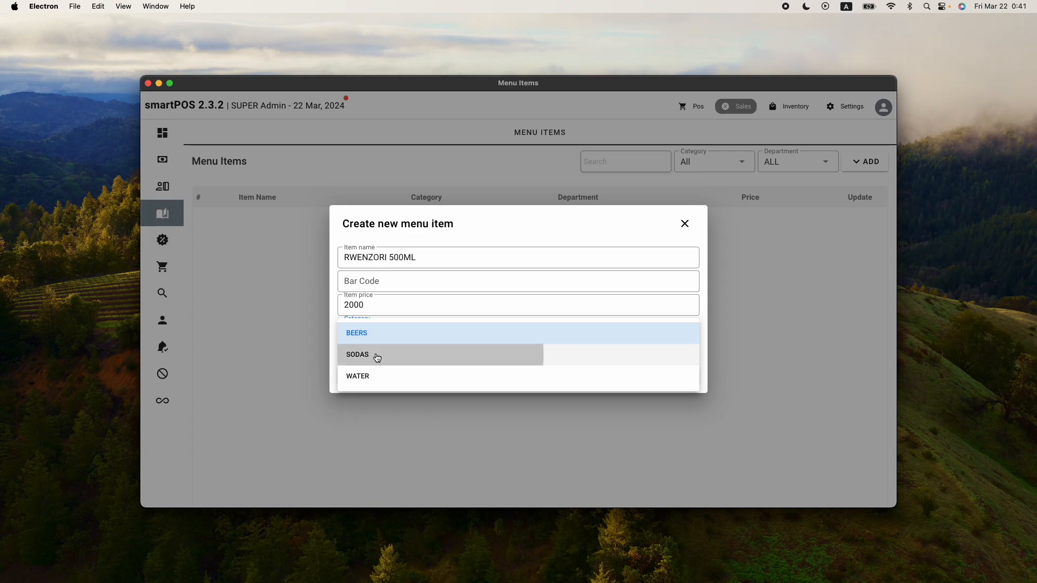
{"action": "left_click", "coordinate": [439, 354]}
{"action": "left_click", "coordinate": [470, 373]}
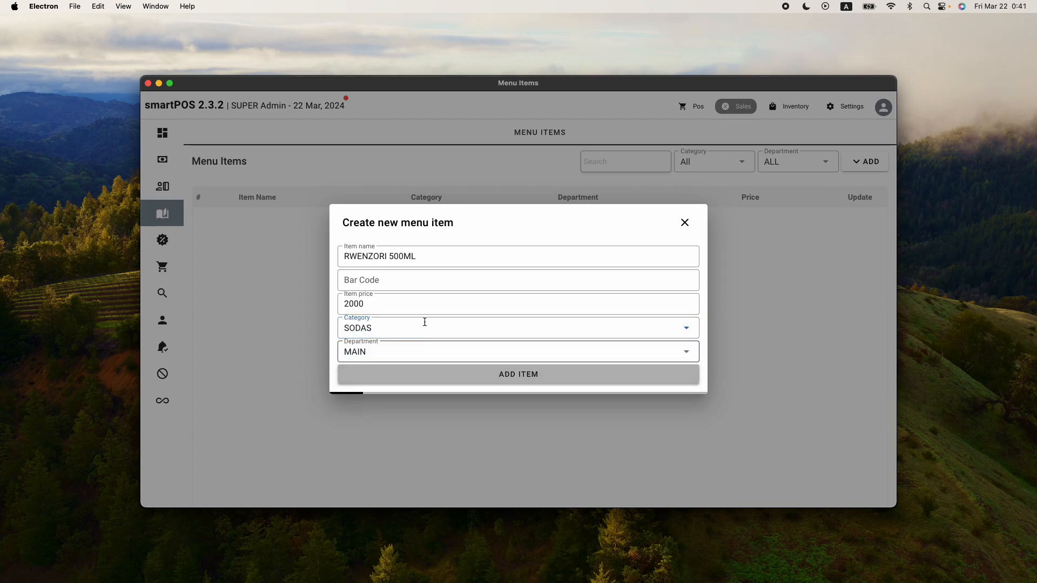
Change the item name to JIBU 20LTR and the item price to 7500
{"action": "double_click", "coordinate": [388, 257]}
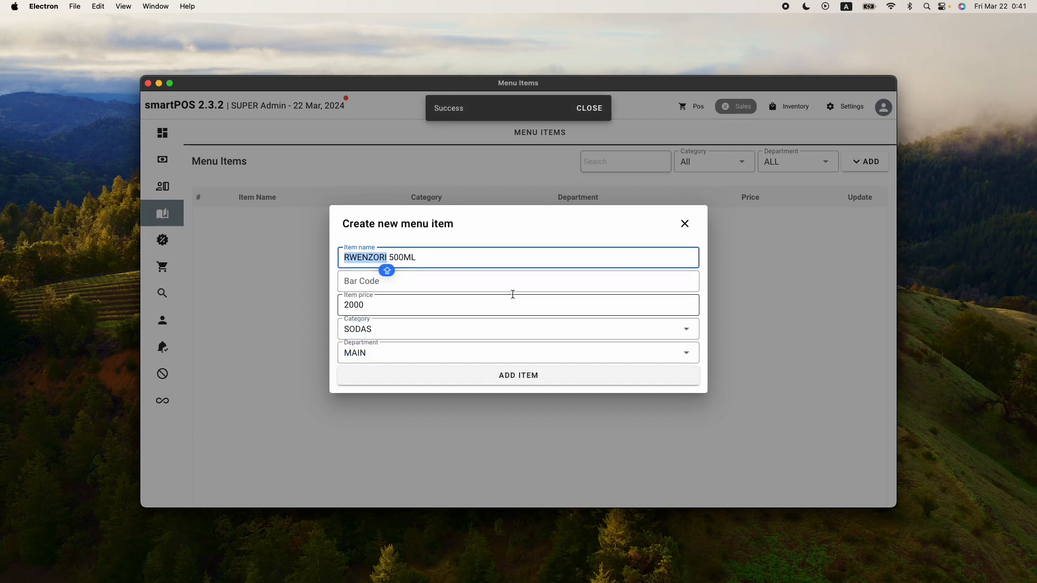
{"action": "type", "text": "JIBU"}
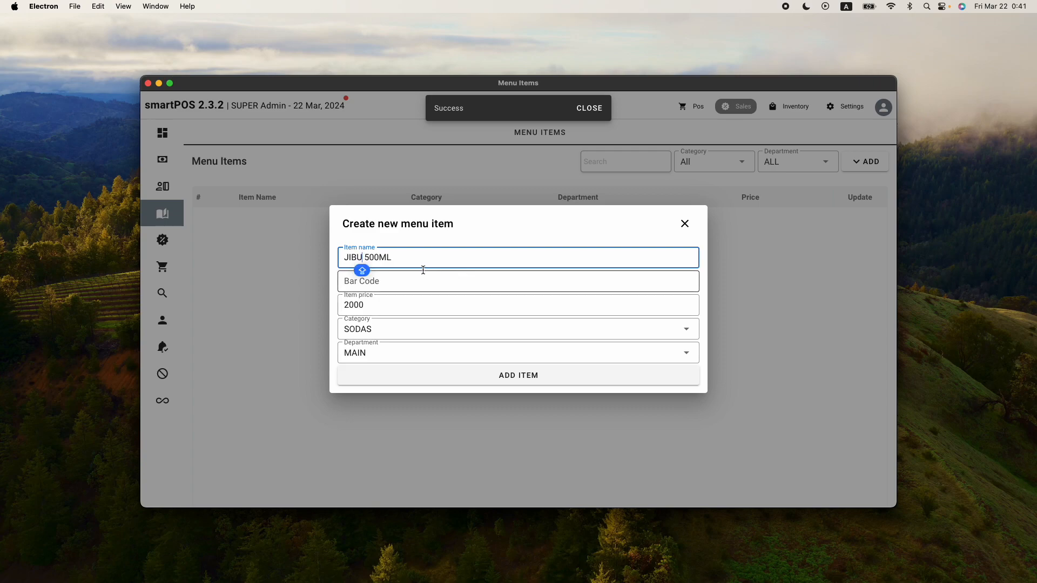
{"action": "left_click_drag", "start_coordinate": [379, 258], "coordinate": [370, 258]}
{"action": "key", "text": "shift+super+Right"}
{"action": "left_click", "coordinate": [367, 261], "text": "shift"}
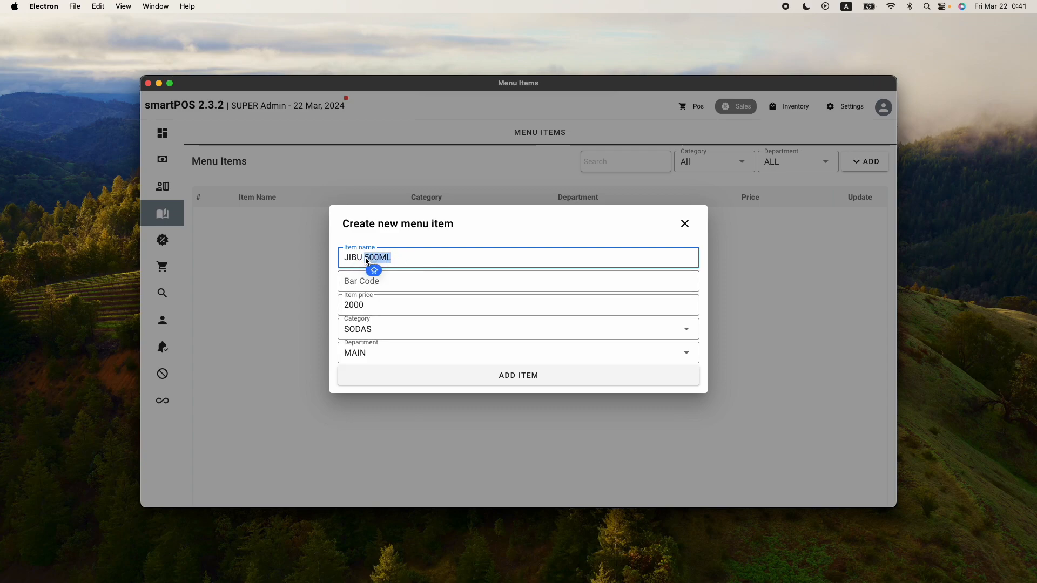
{"action": "type", "text": "20LTR"}
{"action": "left_click", "coordinate": [362, 304]}
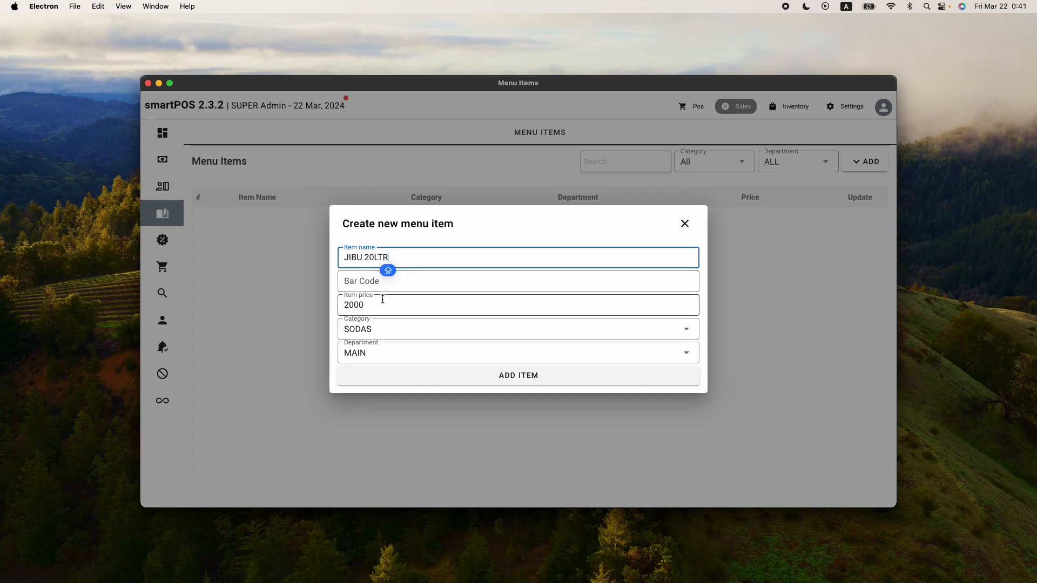
{"action": "double_click", "coordinate": [362, 304]}
{"action": "type", "text": "7500"}
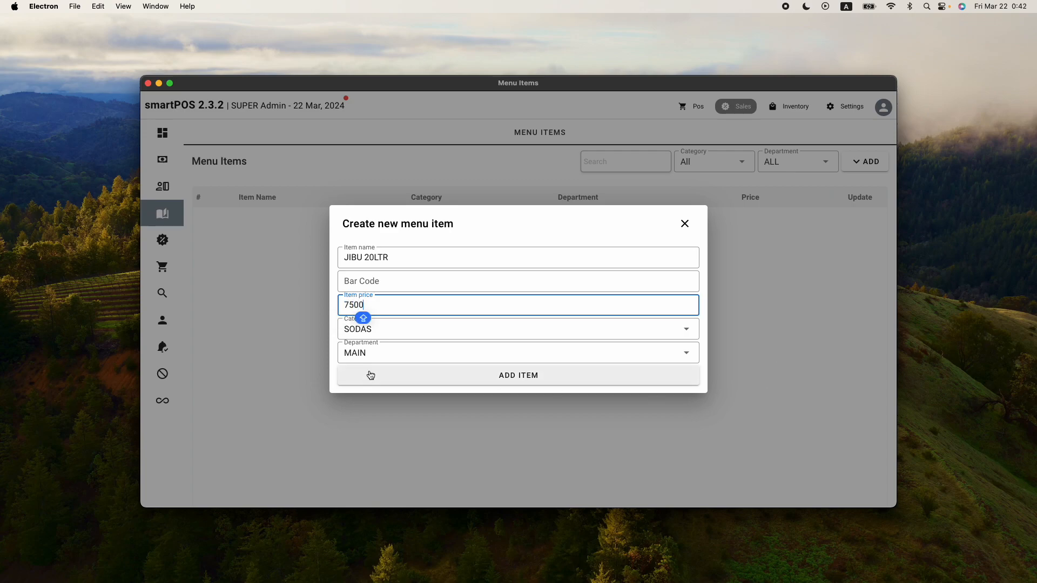
Set the item's category to WATER and add the item
{"action": "left_click", "coordinate": [393, 334]}
{"action": "left_click", "coordinate": [371, 377]}
{"action": "left_click", "coordinate": [417, 372]}
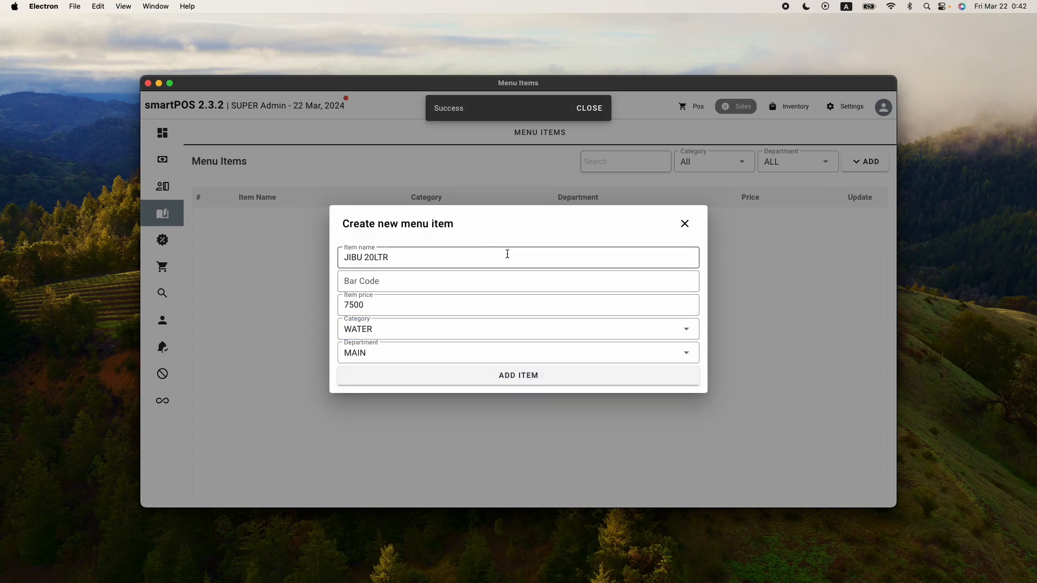
Close the new-item dialog and update the RWENZORI 500ML item's category to WATER
{"action": "left_click", "coordinate": [685, 224]}
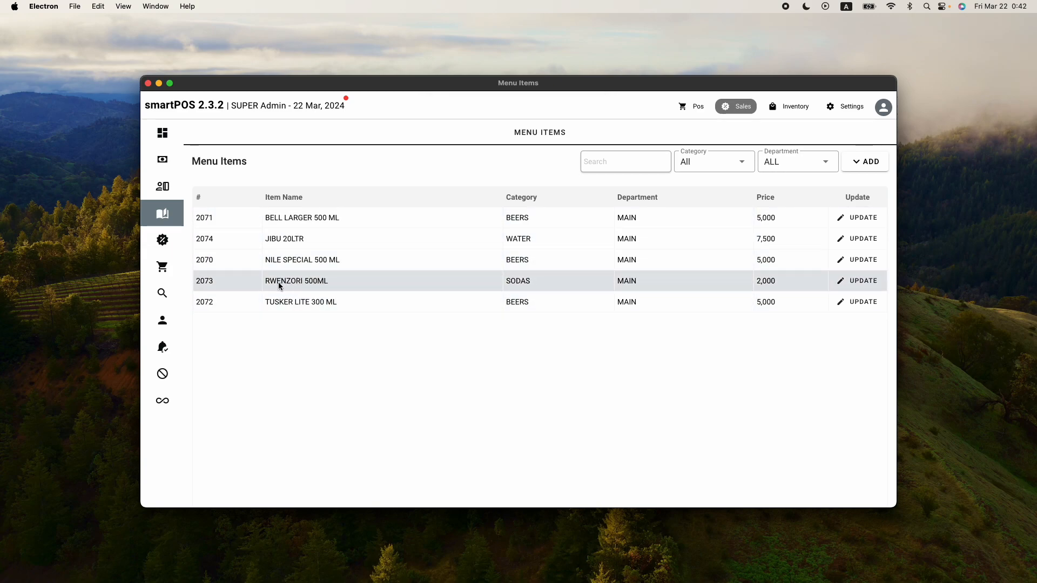
{"action": "left_click", "coordinate": [848, 285]}
{"action": "left_click", "coordinate": [435, 300]}
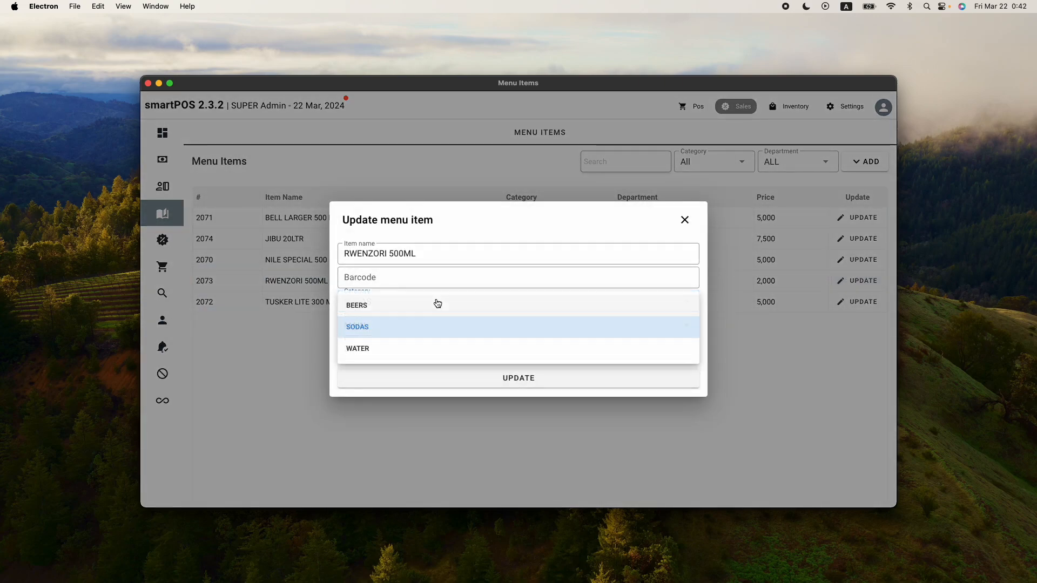
{"action": "left_click", "coordinate": [402, 347]}
{"action": "left_click", "coordinate": [488, 379]}
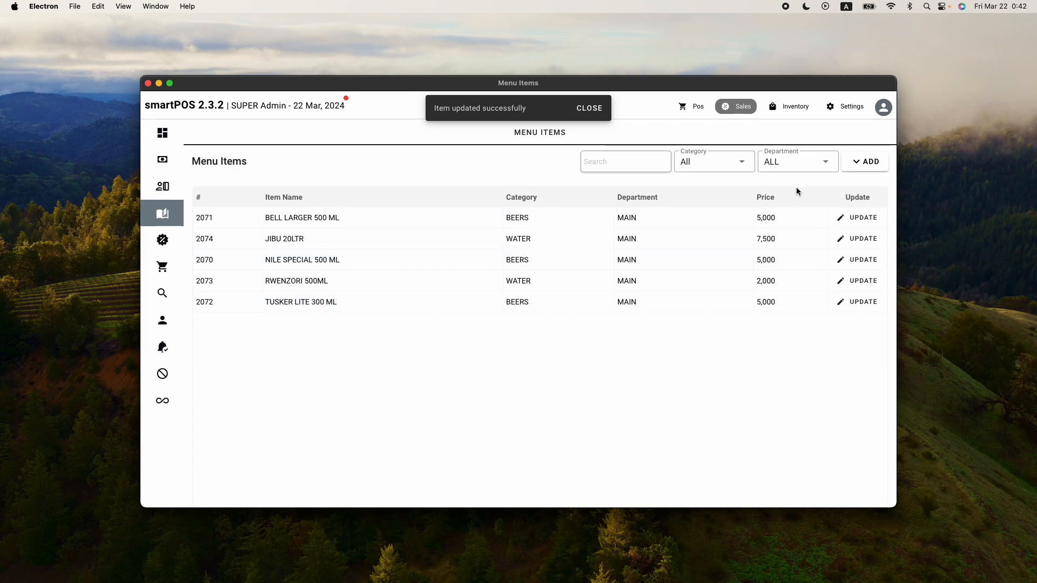
Start a new menu item named COKE 300ML with a price of 3000
{"action": "left_click", "coordinate": [874, 163]}
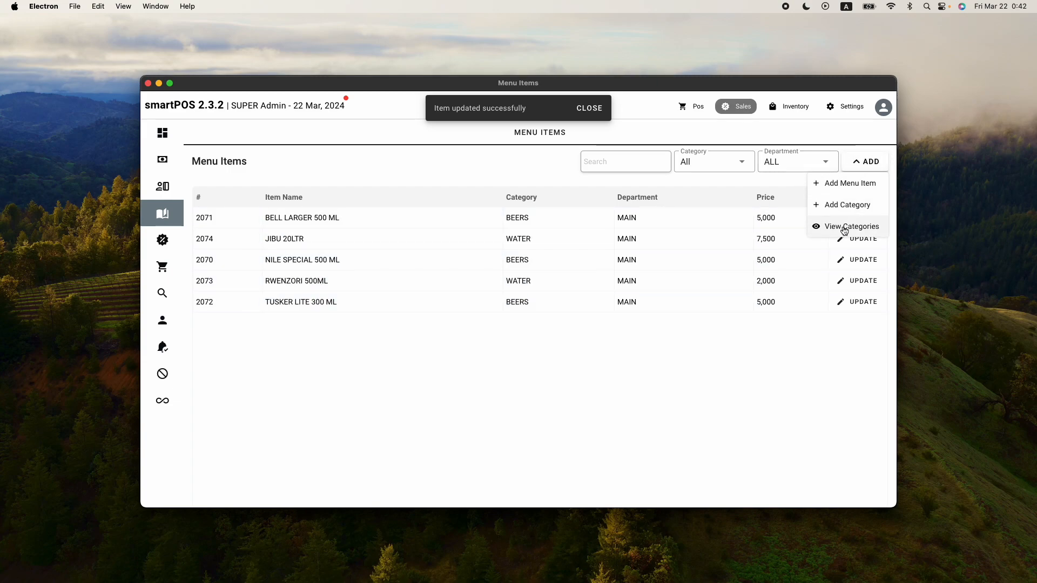
{"action": "left_click", "coordinate": [846, 184]}
{"action": "left_click", "coordinate": [429, 263]}
{"action": "type", "text": "C"}
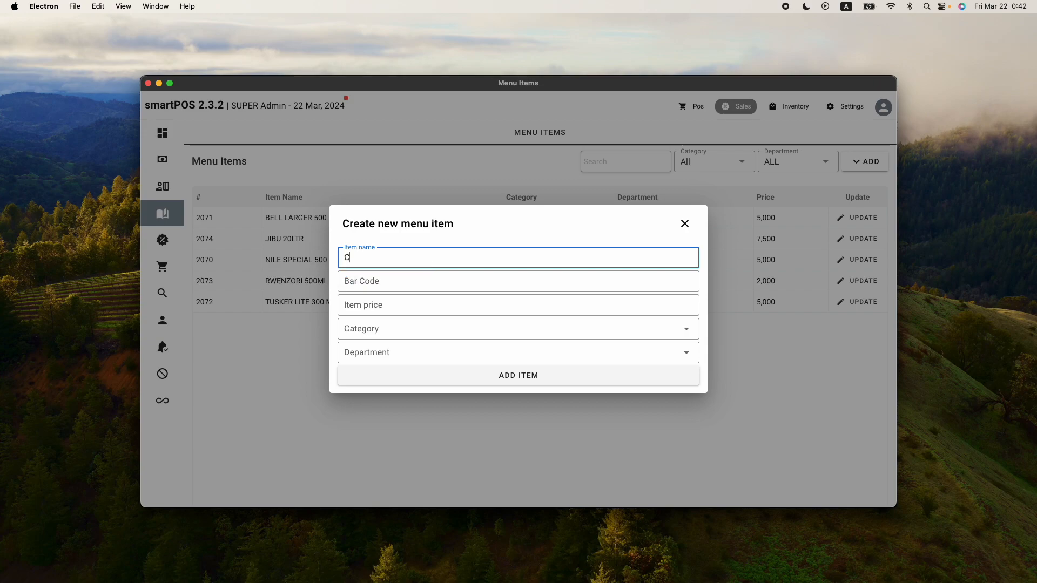
{"action": "type", "text": "OKE 300ML"}
{"action": "left_click", "coordinate": [352, 304]}
{"action": "type", "text": "3000"}
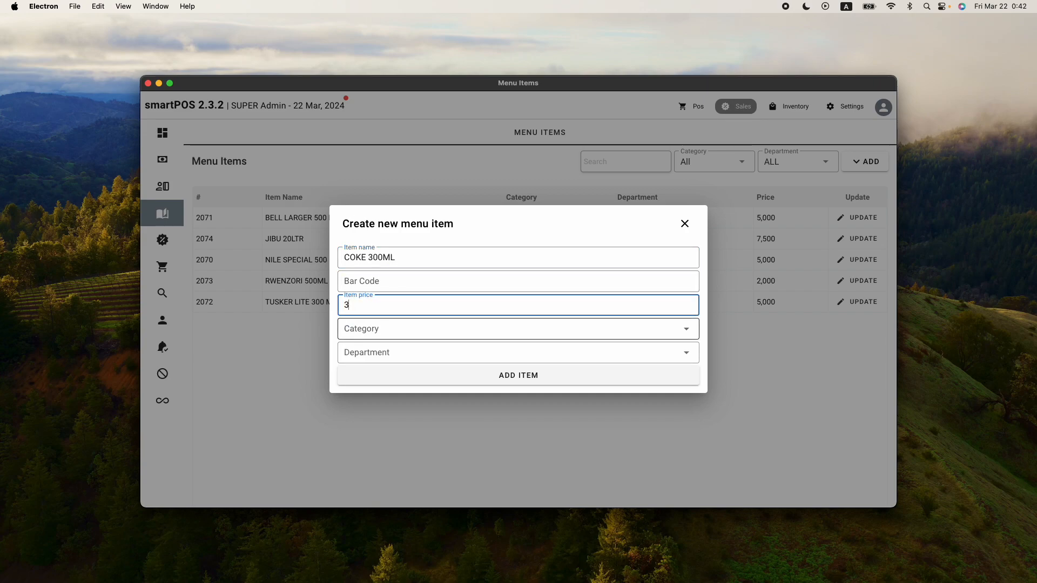
Set the item's category to SODAS and department to MAIN, then add the item
{"action": "key", "text": "Tab"}
{"action": "key", "text": "Down"}
{"action": "key", "text": "Down"}
{"action": "key", "text": "Tab"}
{"action": "key", "text": "Down"}
{"action": "key", "text": "Tab"}
{"action": "key", "text": "Return"}
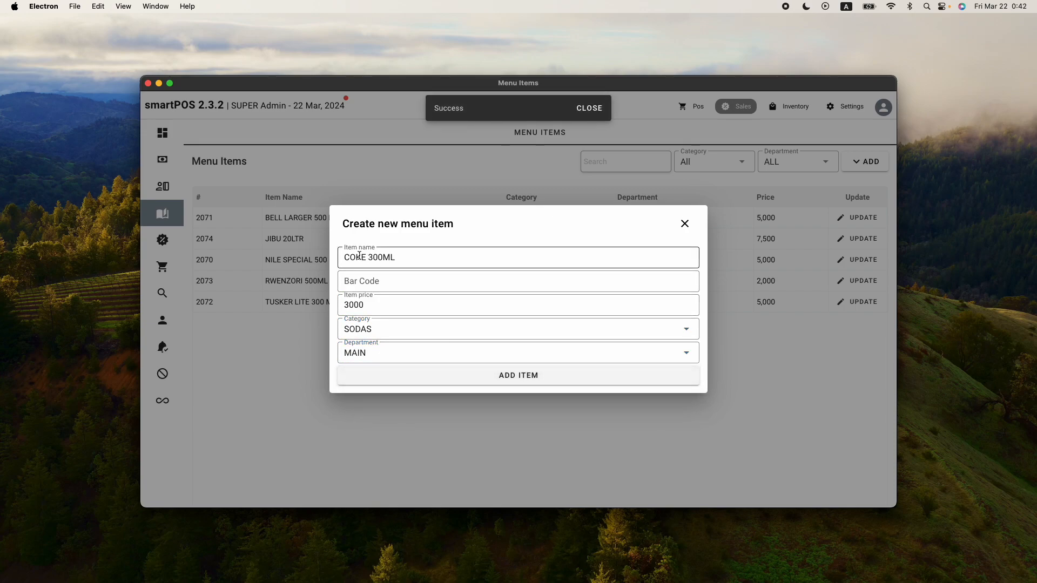
Change the item name to SPRITE 300ML and add it as another item
{"action": "double_click", "coordinate": [367, 255]}
{"action": "type", "text": "SPRI"}
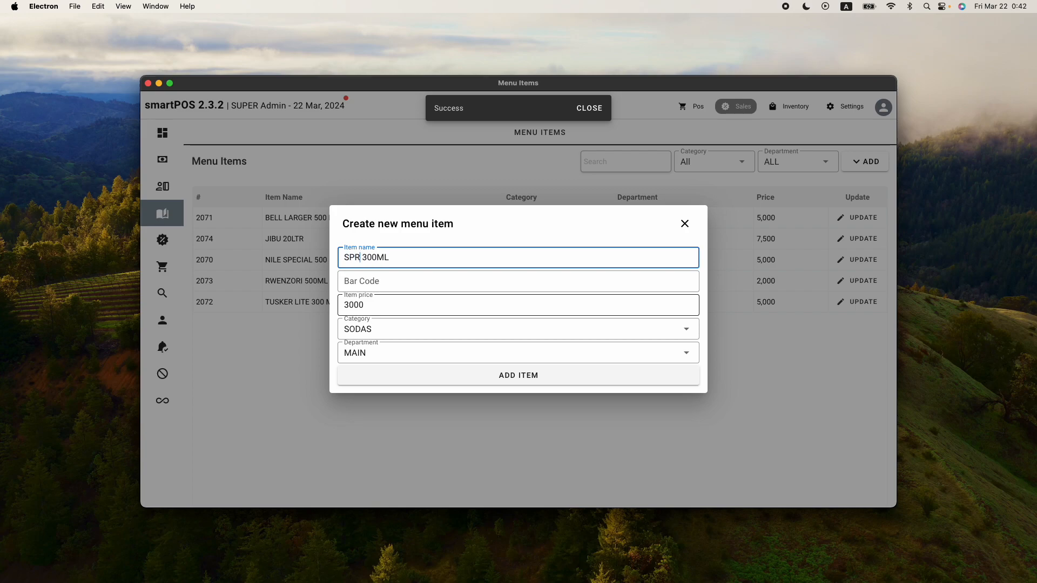
{"action": "type", "text": "TE"}
{"action": "left_click", "coordinate": [505, 375]}
Change the item name to KREST 300ML, add it as another item, and close the dialog
{"action": "double_click", "coordinate": [363, 256]}
{"action": "type", "text": "KRE"}
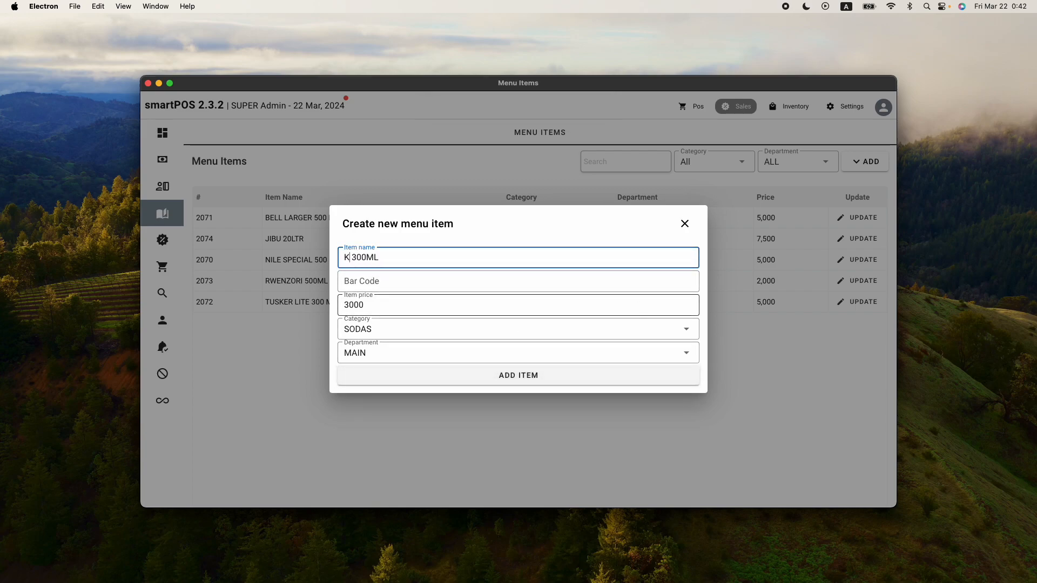
{"action": "type", "text": "ST"}
{"action": "left_click", "coordinate": [621, 377]}
{"action": "left_click", "coordinate": [685, 224]}
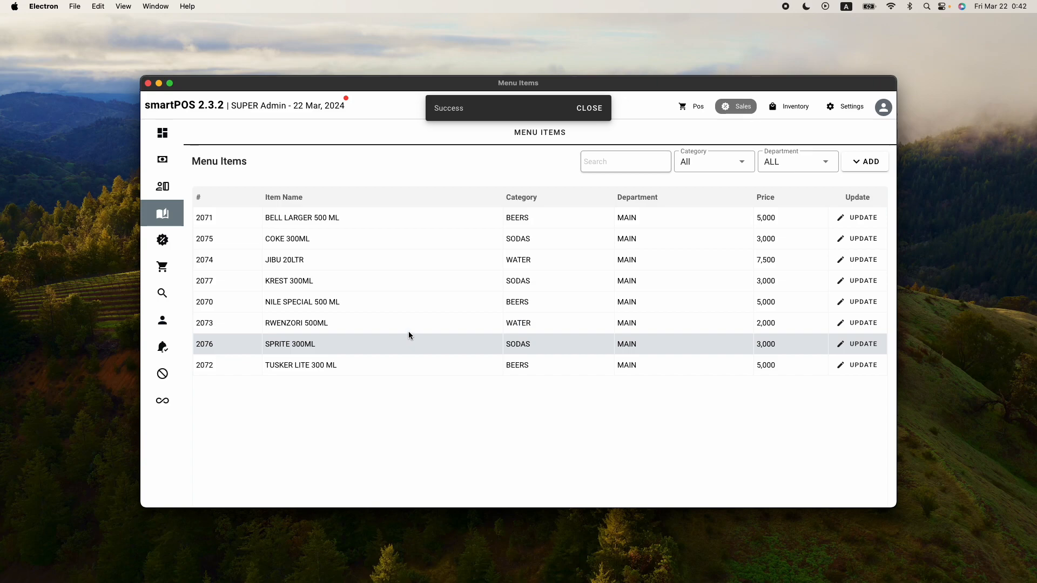
Open the POS screen and filter the menu items by the SODAS, WATER, BEERS and ALL categories
{"action": "left_click", "coordinate": [589, 108]}
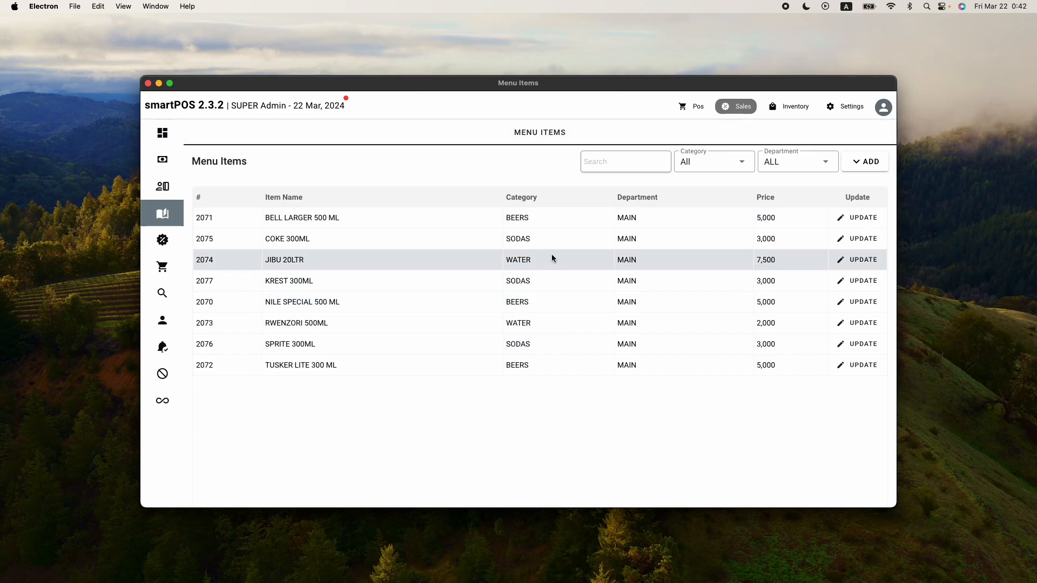
{"action": "left_click", "coordinate": [682, 111]}
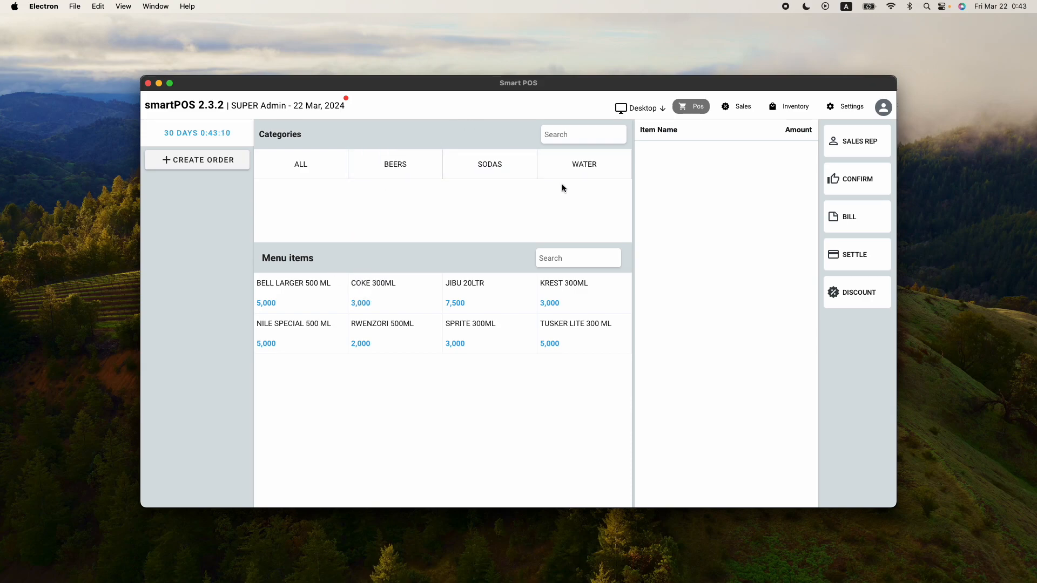
{"action": "left_click", "coordinate": [500, 170]}
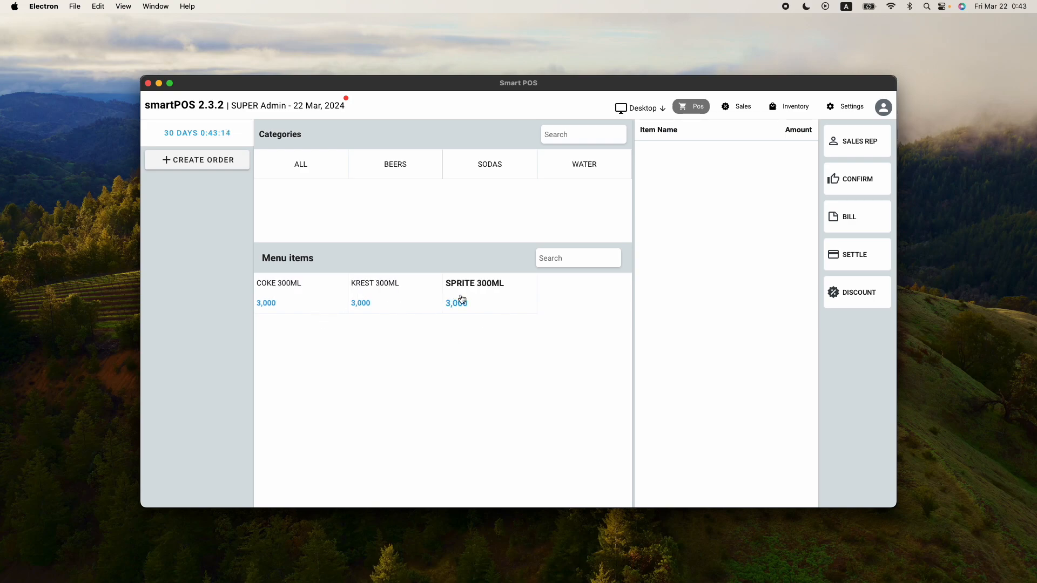
{"action": "left_click", "coordinate": [594, 177]}
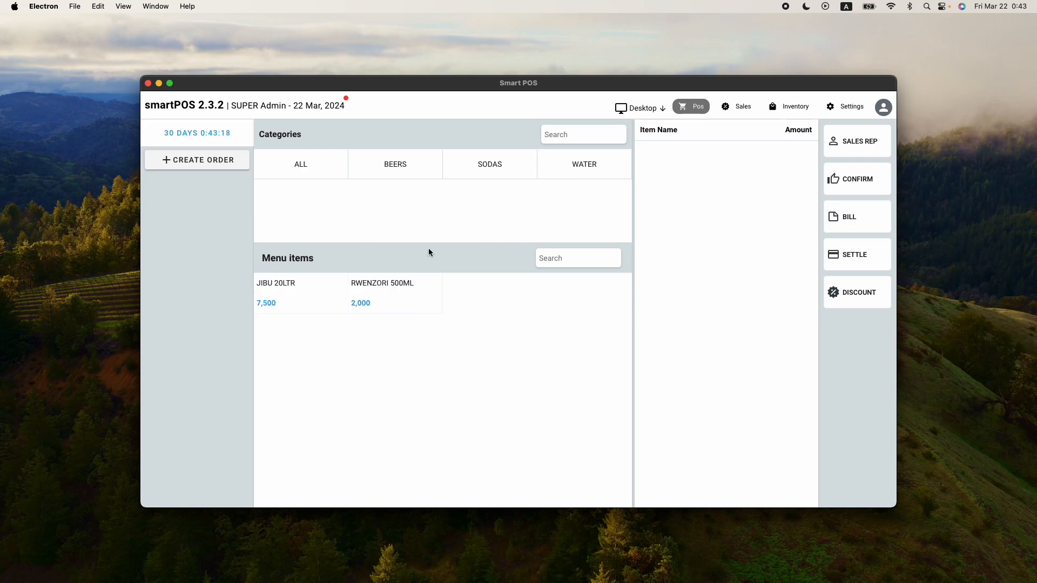
{"action": "left_click", "coordinate": [397, 172]}
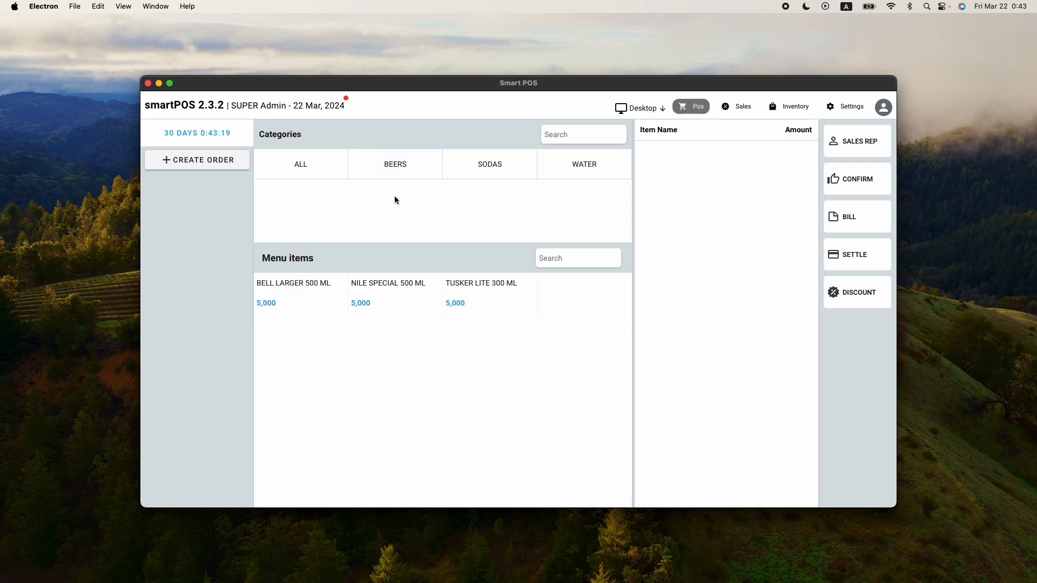
{"action": "left_click", "coordinate": [312, 169]}
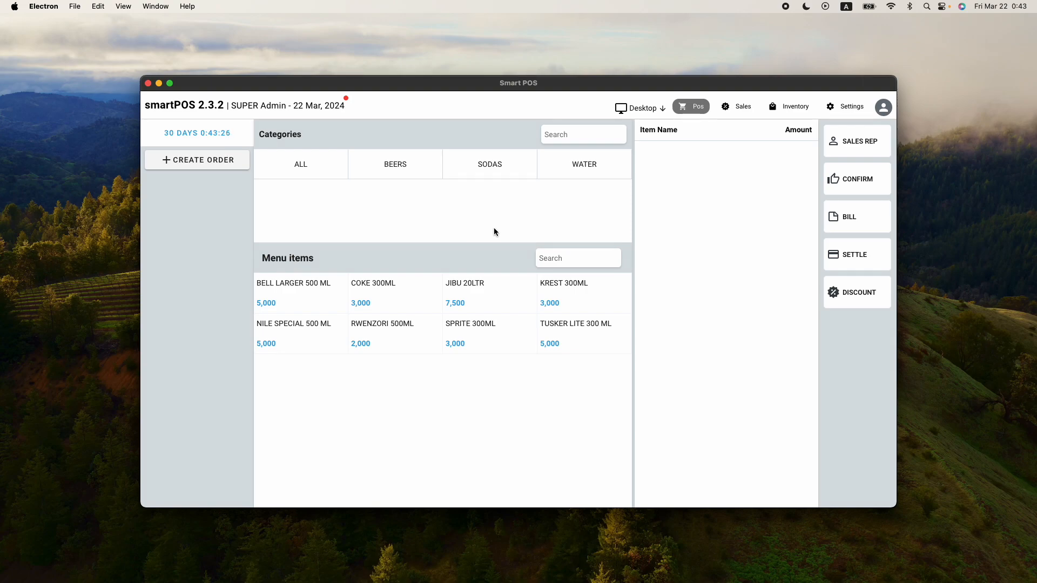
Search the POS menu items for coke, then clear the search
{"action": "left_click", "coordinate": [586, 259]}
{"action": "type", "text": "coke"}
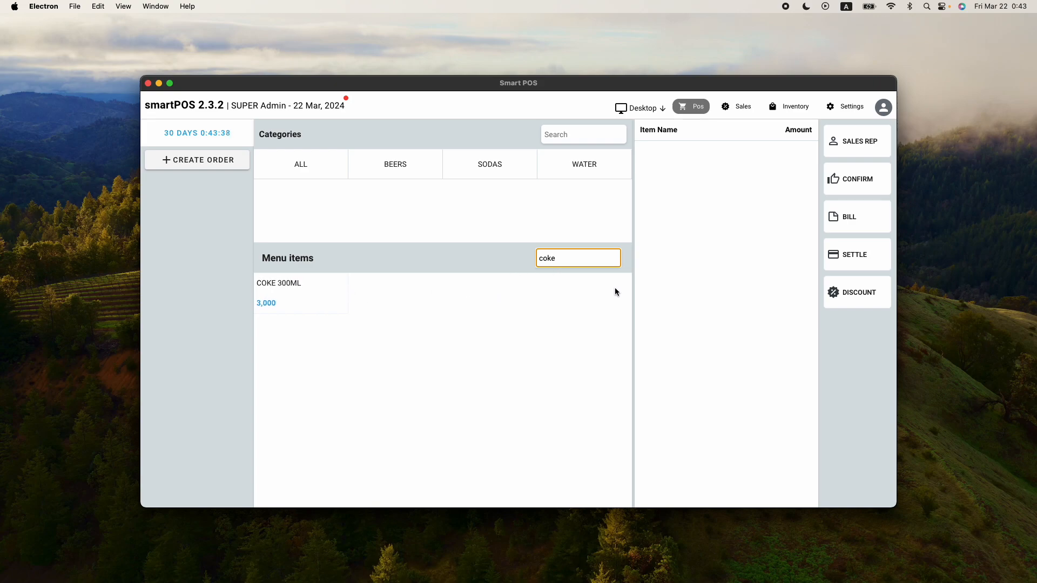
{"action": "key", "text": "BackSpace"}
{"action": "key", "text": "BackSpace"}
{"action": "key", "text": "BackSpace"}
{"action": "key", "text": "BackSpace"}
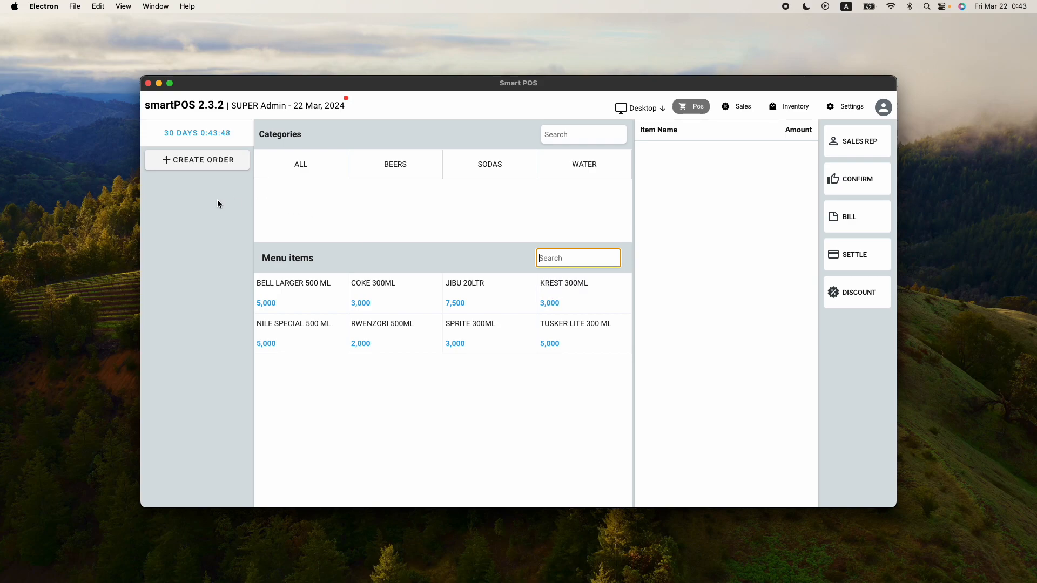
{"action": "left_click", "coordinate": [315, 215]}
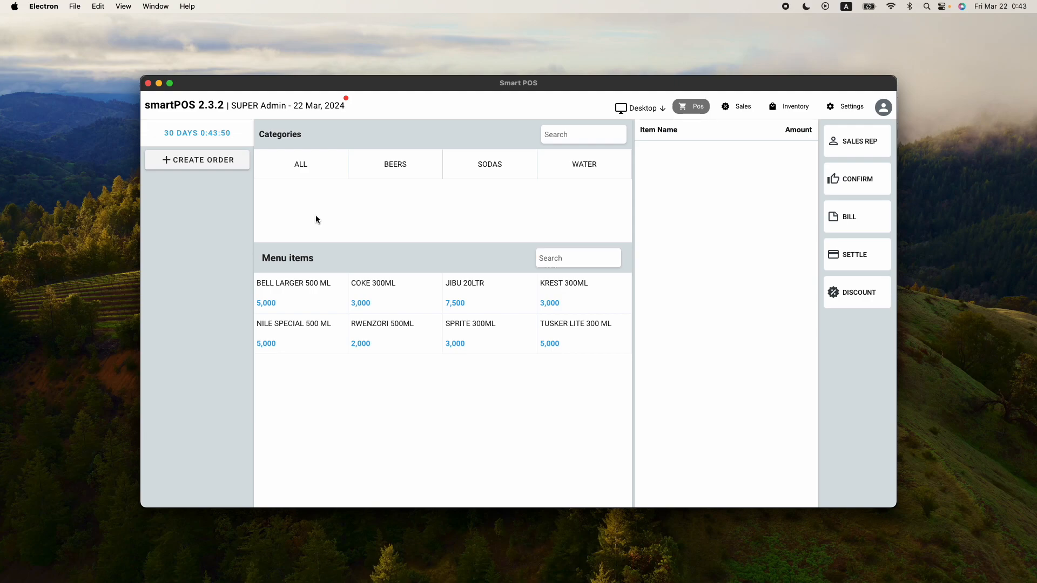